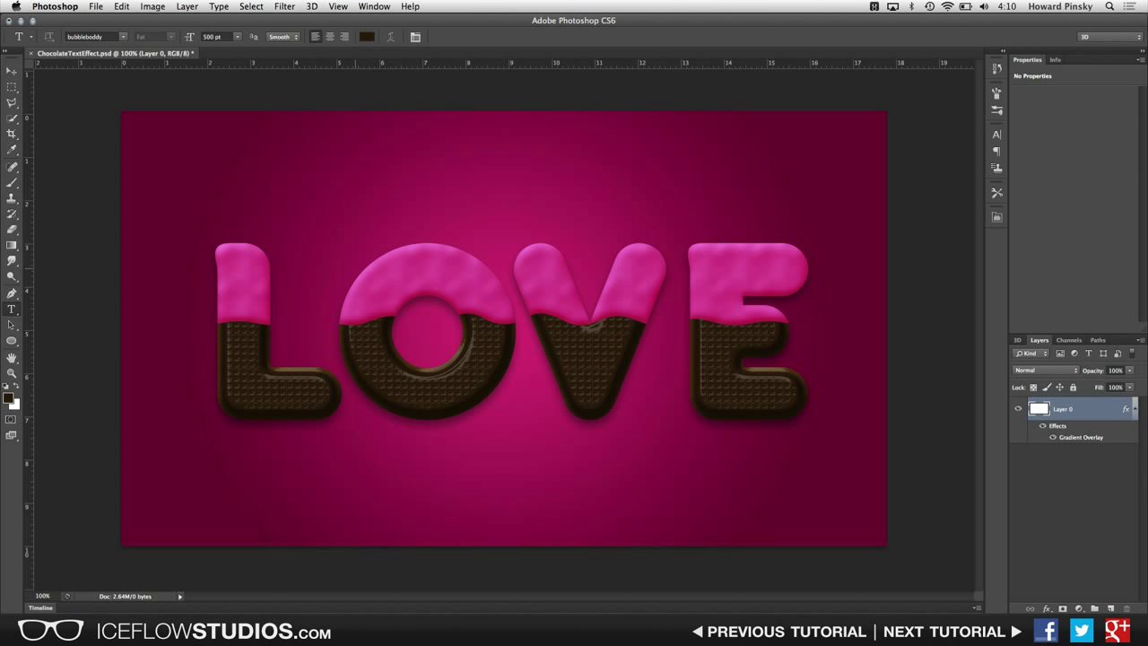
# Inspect the canvas image size and the background's gradient overlay settings without changing them
pyautogui.press('v')
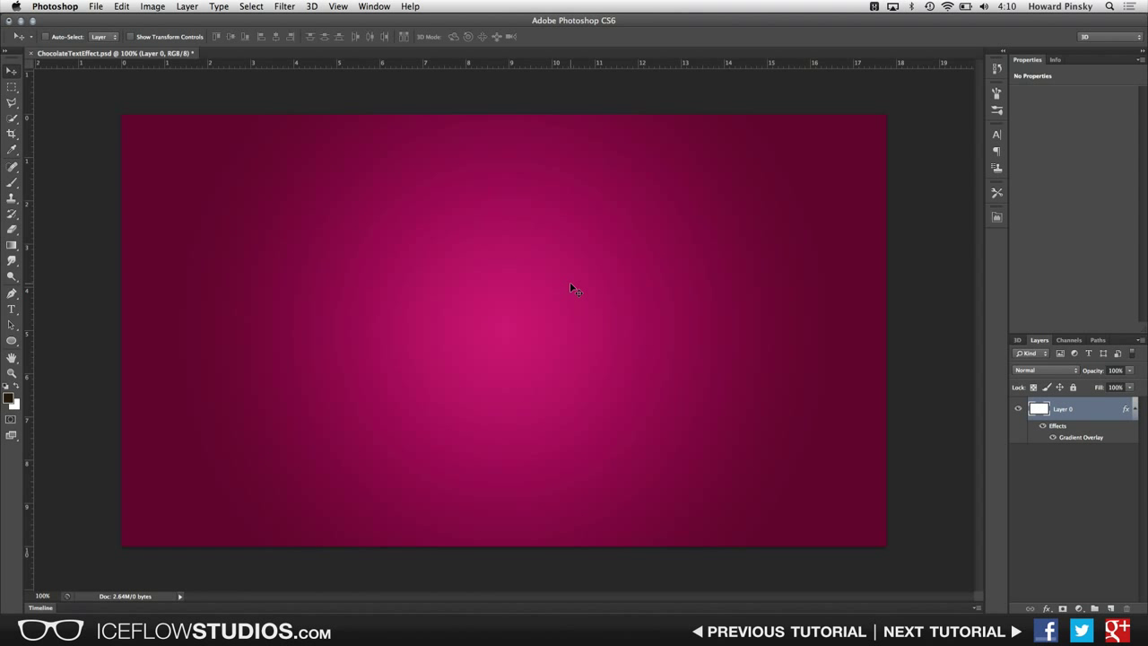
pyautogui.press('super+alt+i')
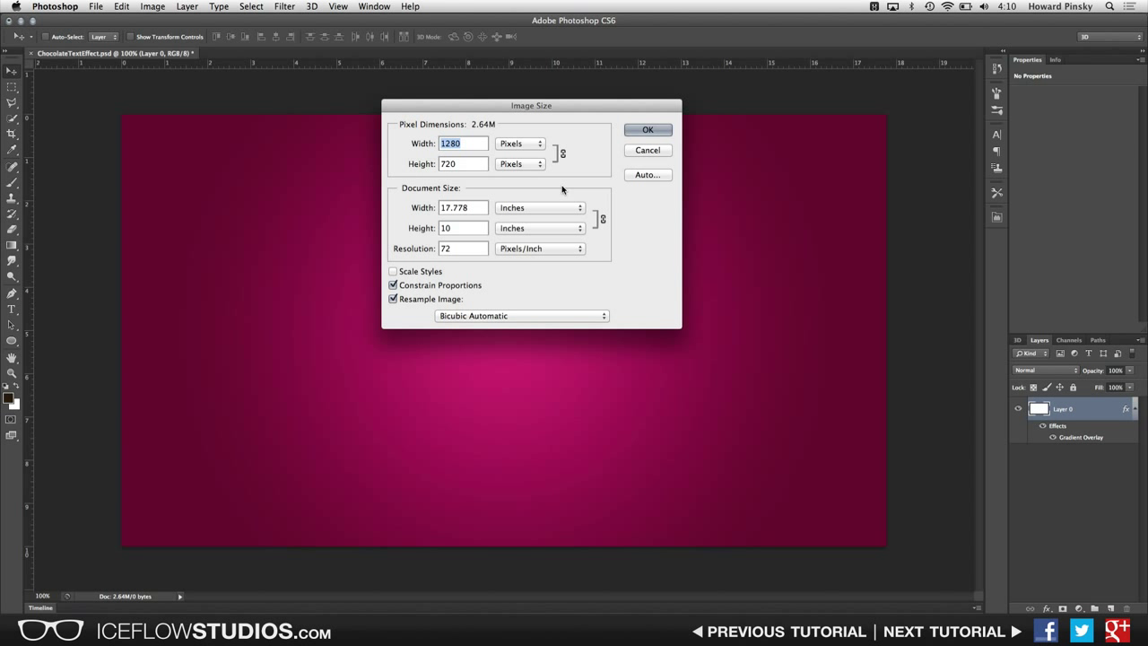
pyautogui.moveTo(574, 107); pyautogui.dragTo(567, 191)
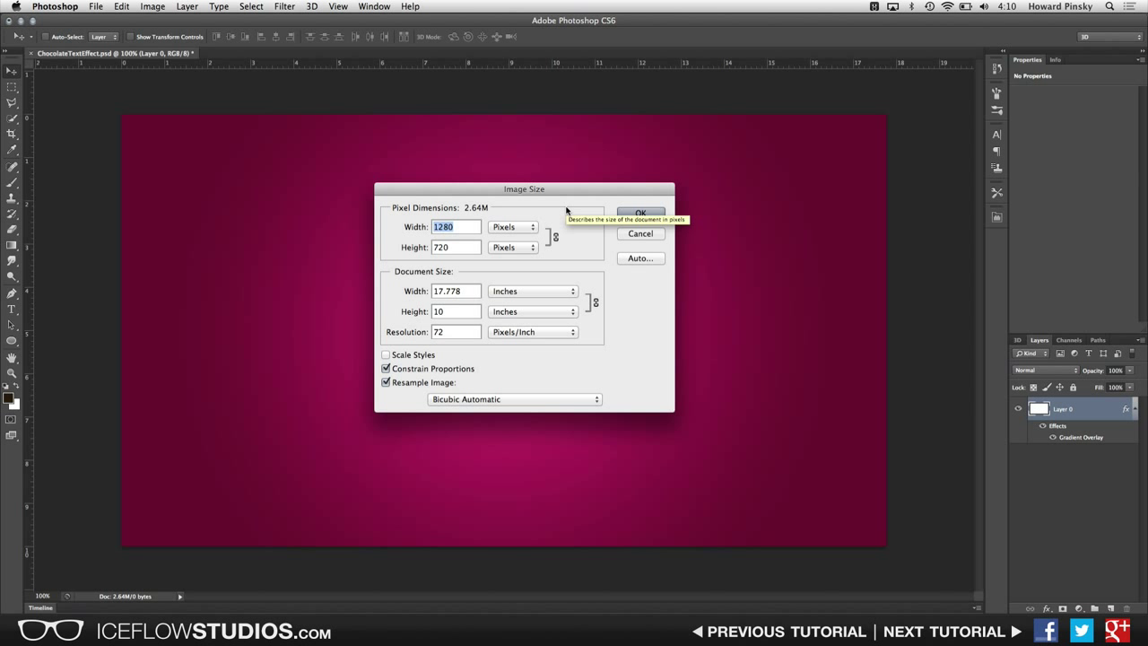
pyautogui.click(631, 235)
pyautogui.doubleClick(1079, 439)
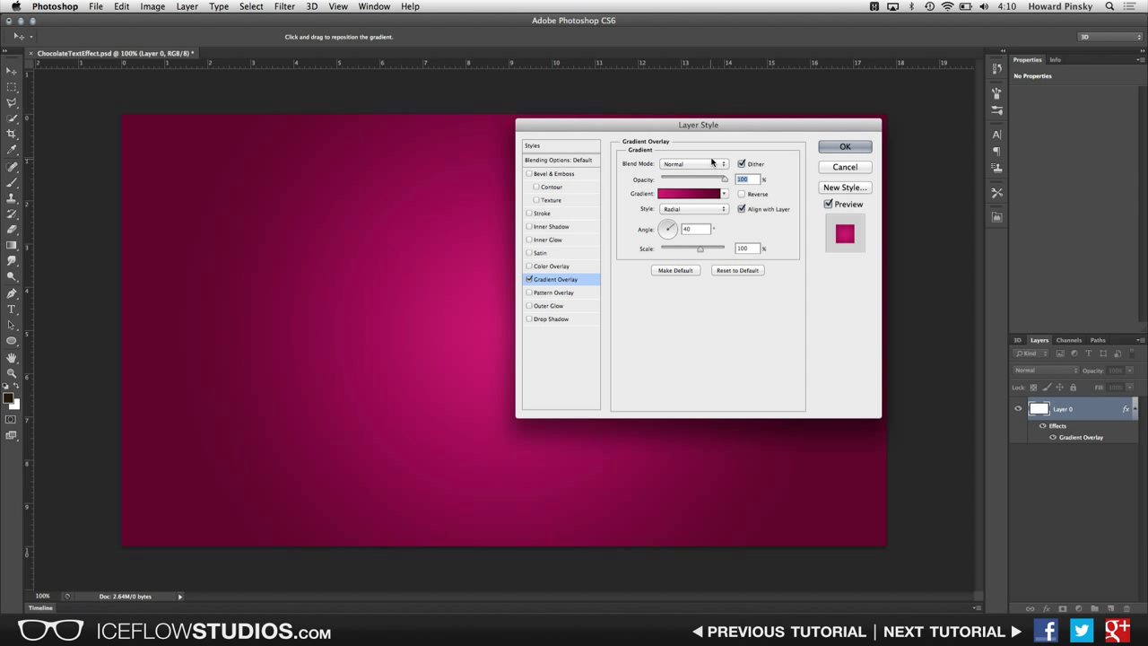
pyautogui.click(840, 167)
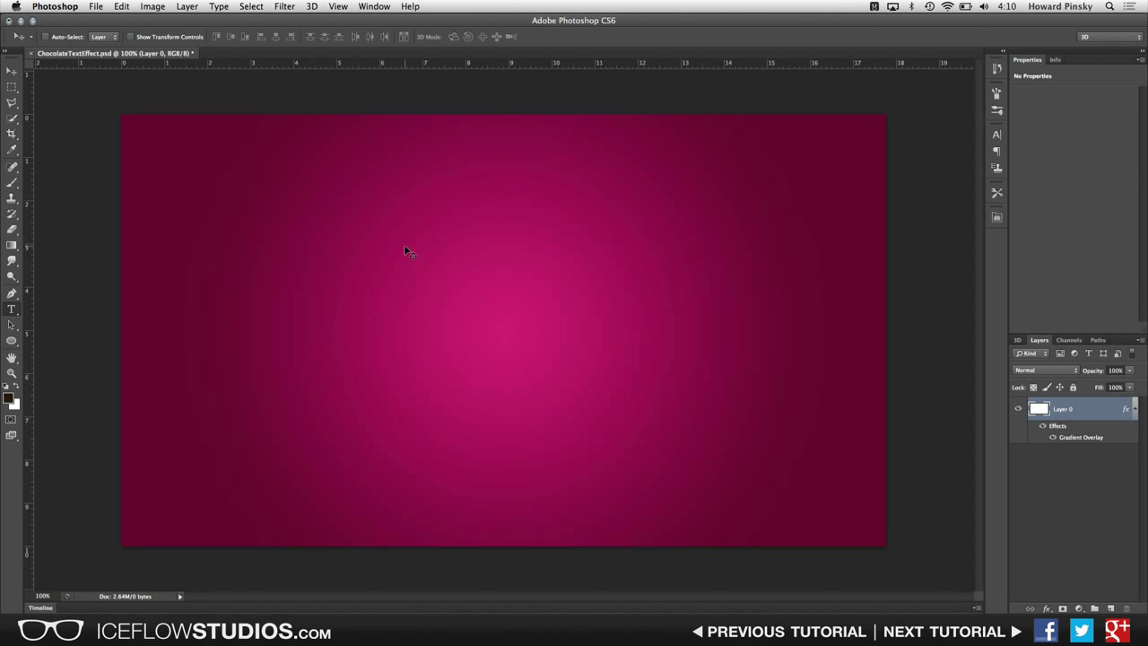
# Type LOVE on the canvas in bubbleboddy at 500 pt
pyautogui.press('t')
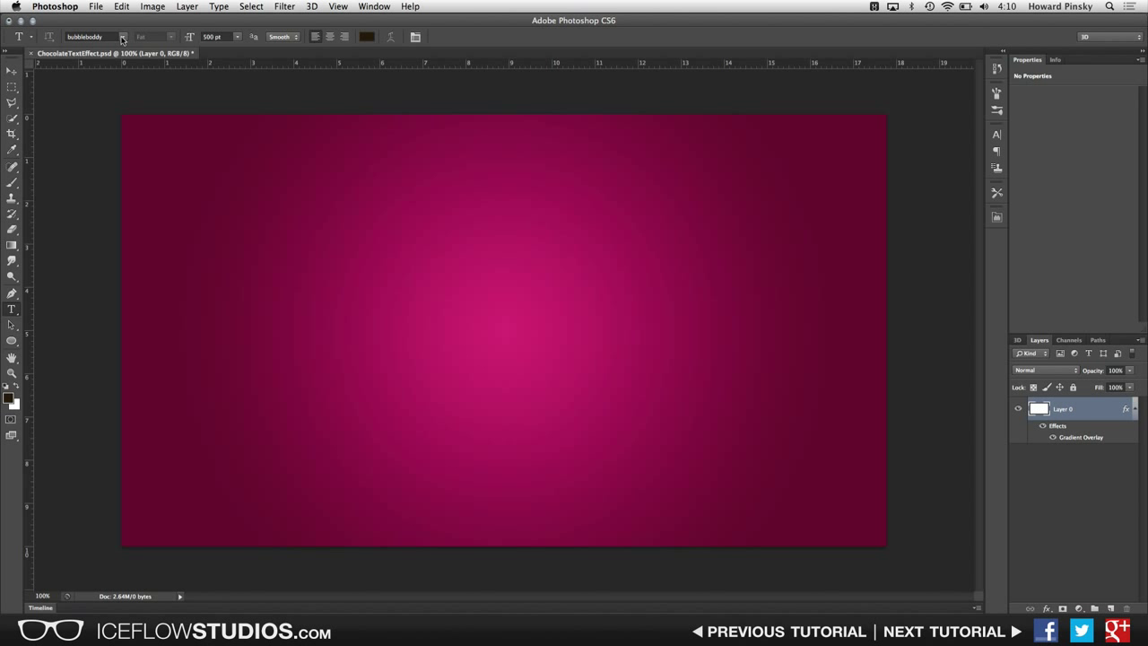
pyautogui.click(123, 39)
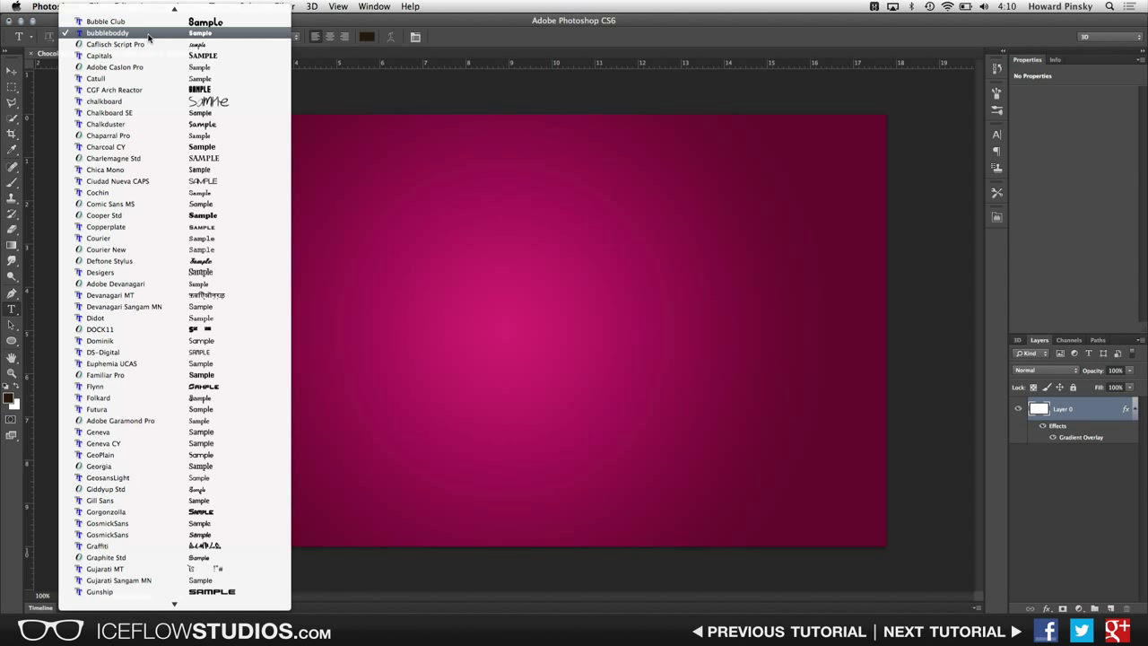
pyautogui.click(154, 36)
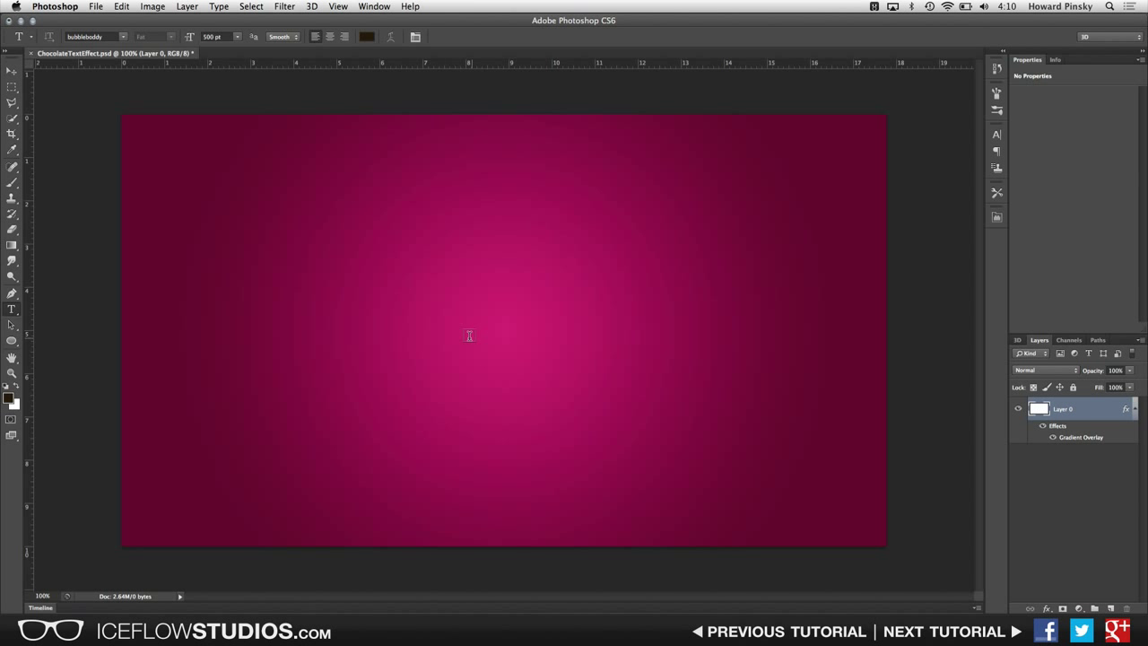
pyautogui.click(454, 397)
pyautogui.write('LOVE')
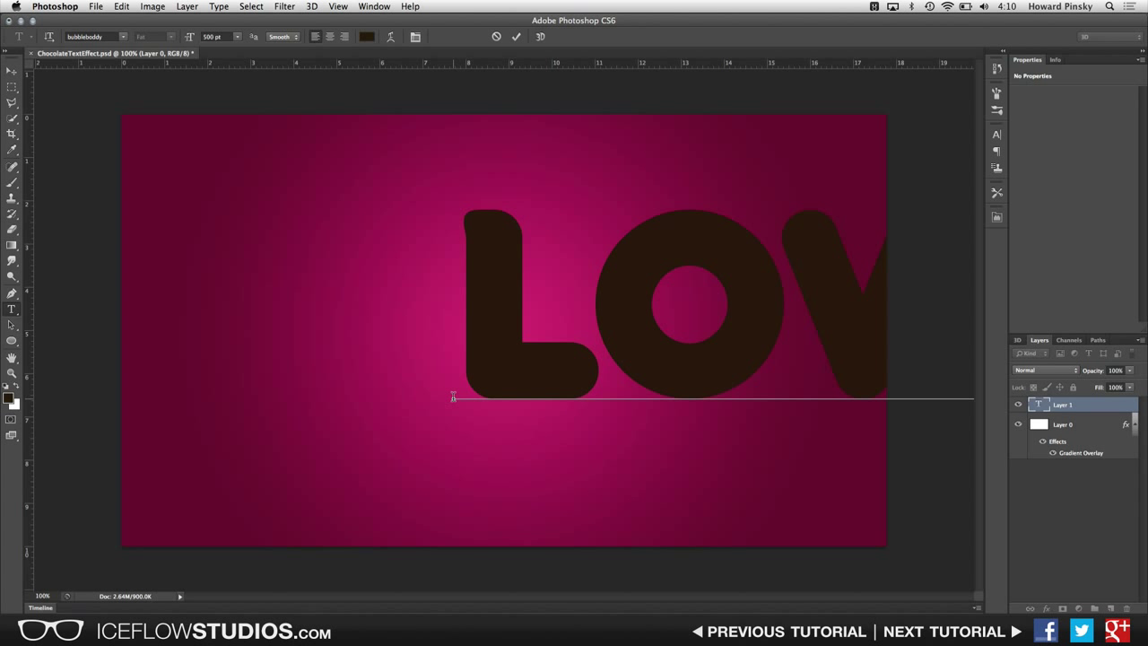
pyautogui.press('super+Return')
# Centre the dark brown (#2d1b07) LOVE text over the pink background
pyautogui.press('v')
pyautogui.moveTo(554, 362); pyautogui.dragTo(269, 384)
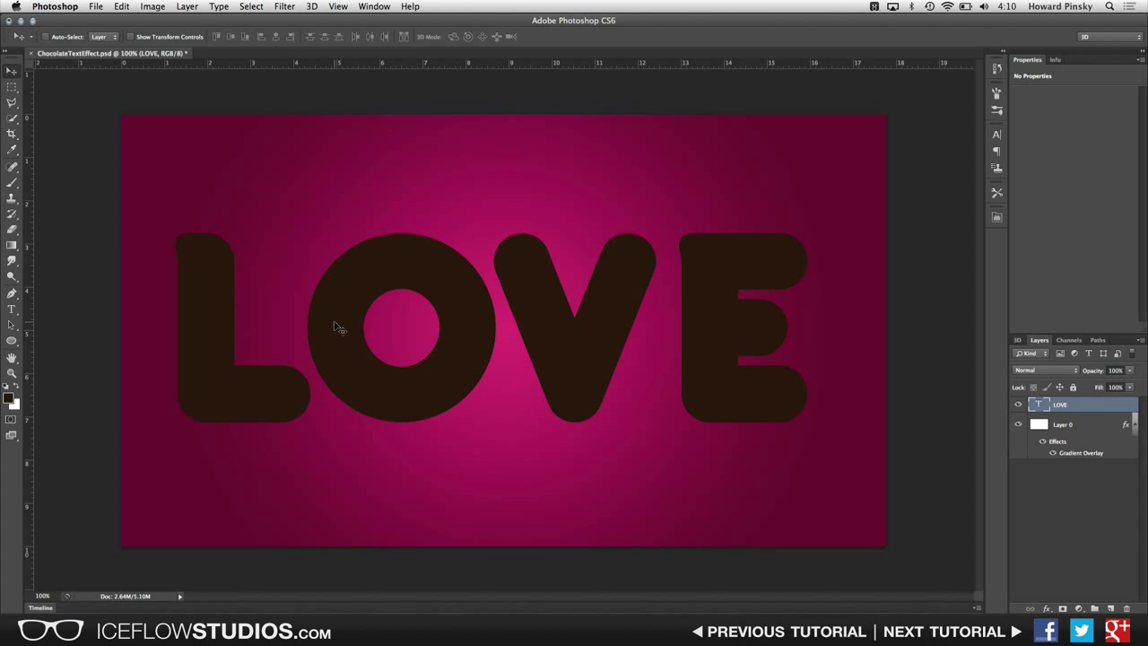
pyautogui.click(9, 398)
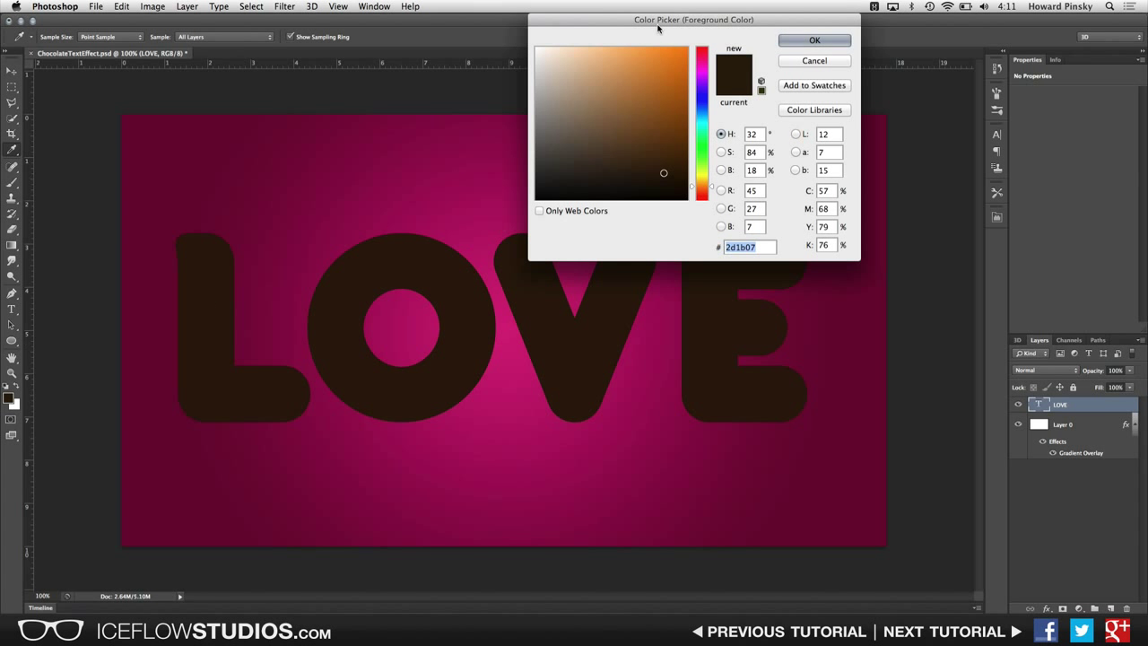
pyautogui.moveTo(653, 23); pyautogui.dragTo(466, 163)
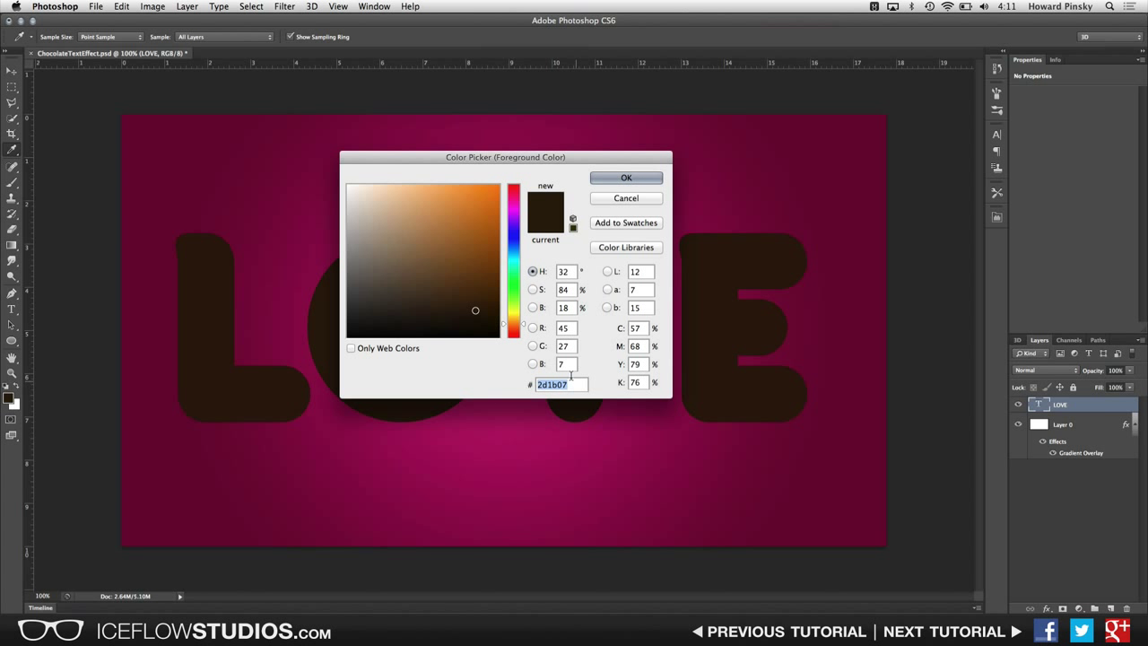
pyautogui.click(633, 200)
pyautogui.press('v')
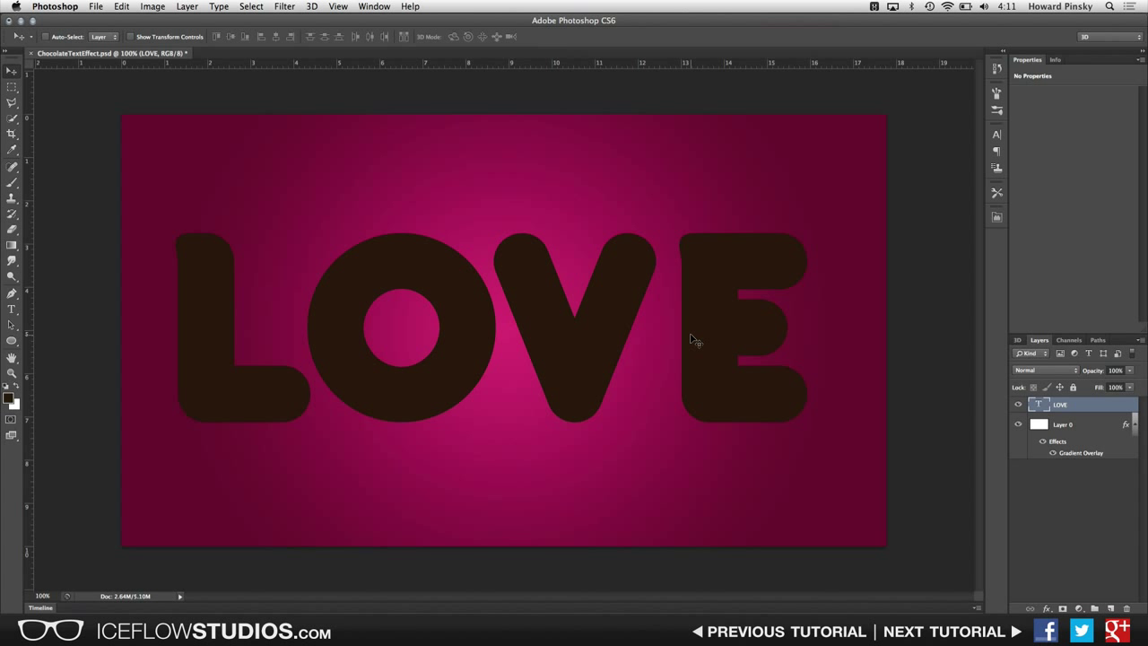
pyautogui.moveTo(702, 335)
pyautogui.mouseDown()
pyautogui.moveTo(722, 334)
pyautogui.moveTo(710, 335)
pyautogui.mouseUp()
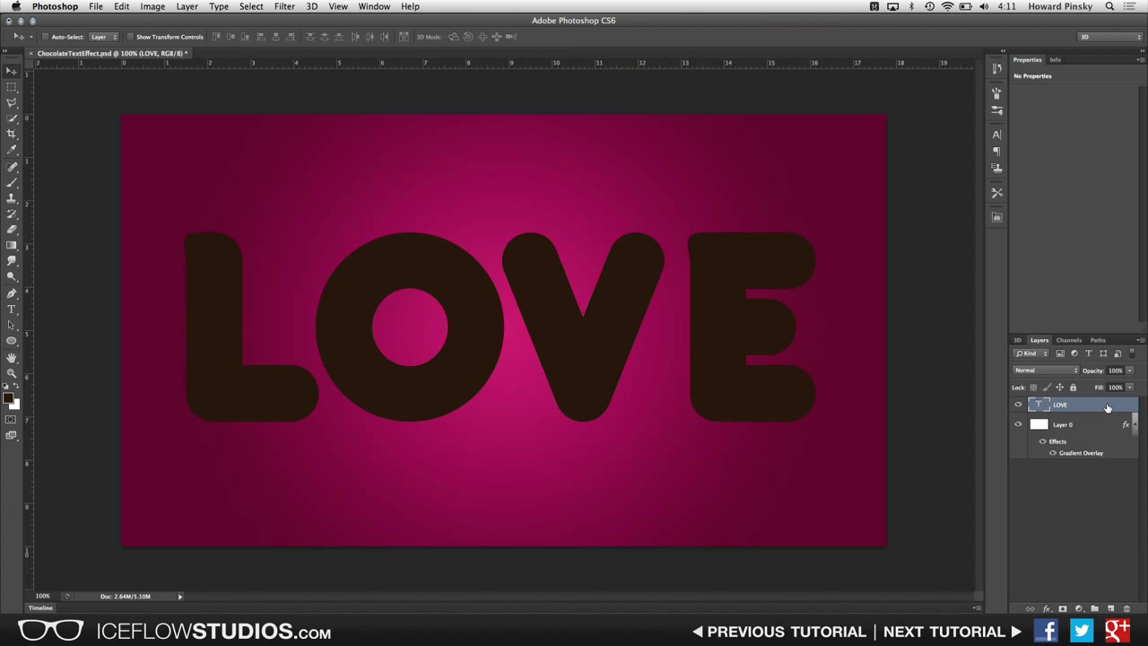
# Add Bevel & Emboss to LOVE: depth 500%, size 20 px, own lighting at 50° altitude
pyautogui.doubleClick(1107, 408)
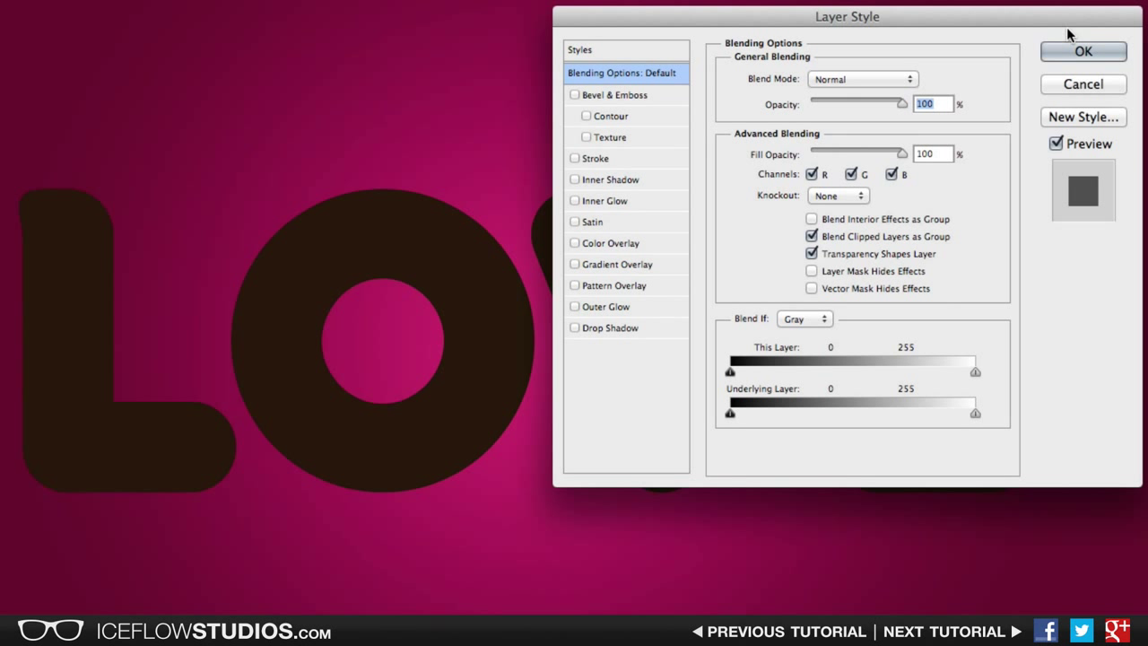
pyautogui.click(644, 92)
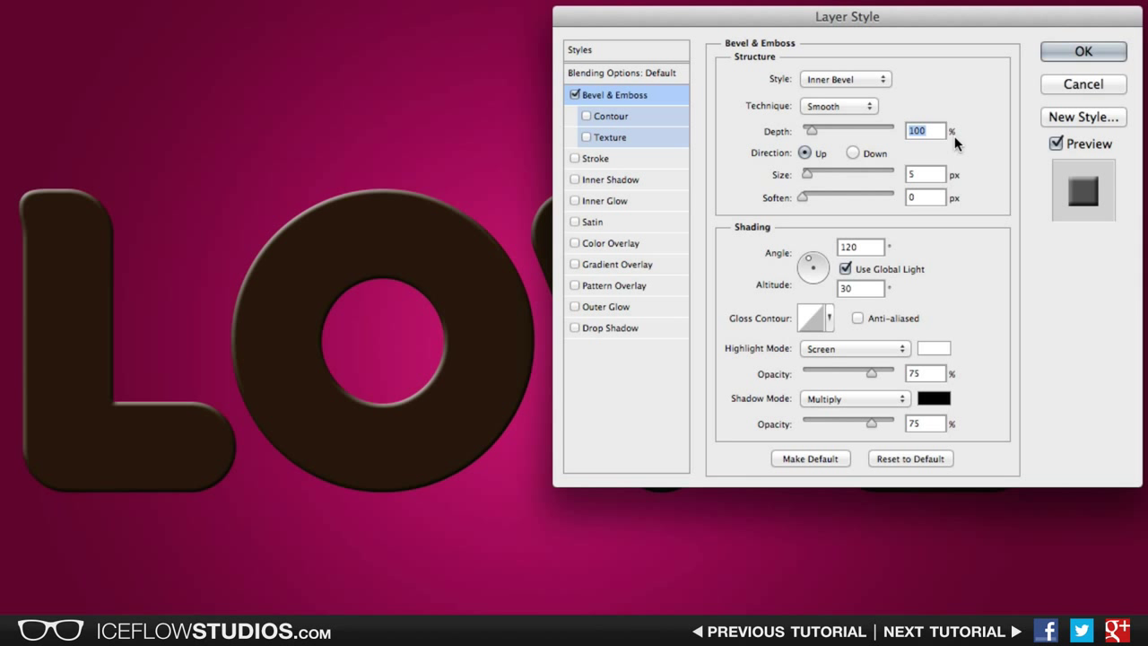
pyautogui.write('500')
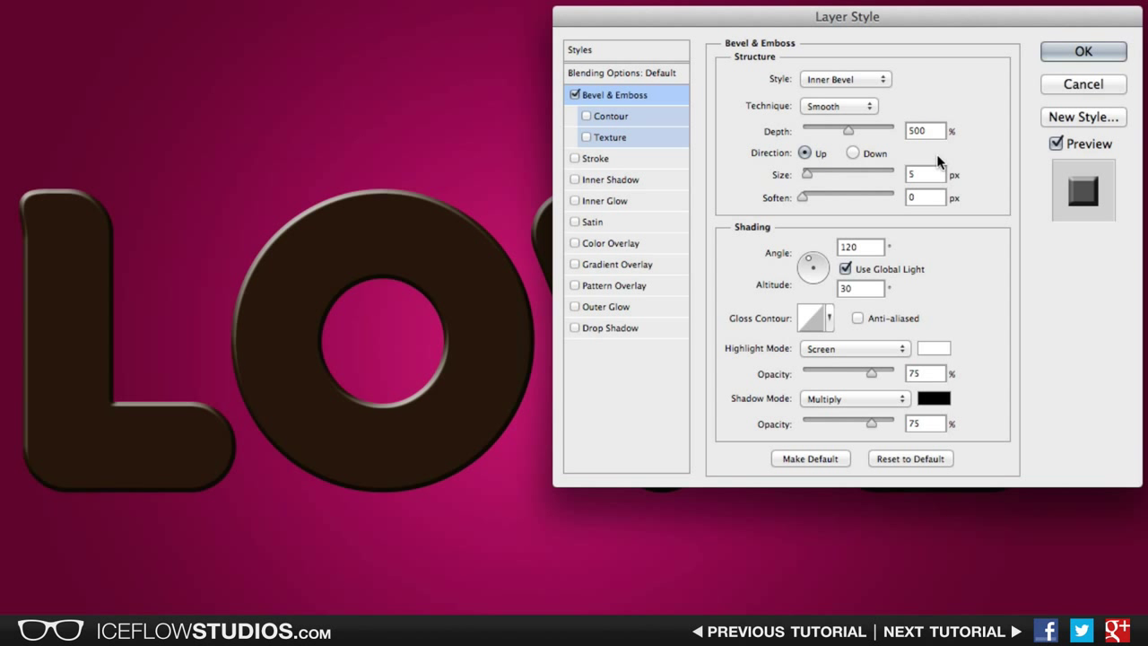
pyautogui.press('Tab')
pyautogui.write('20')
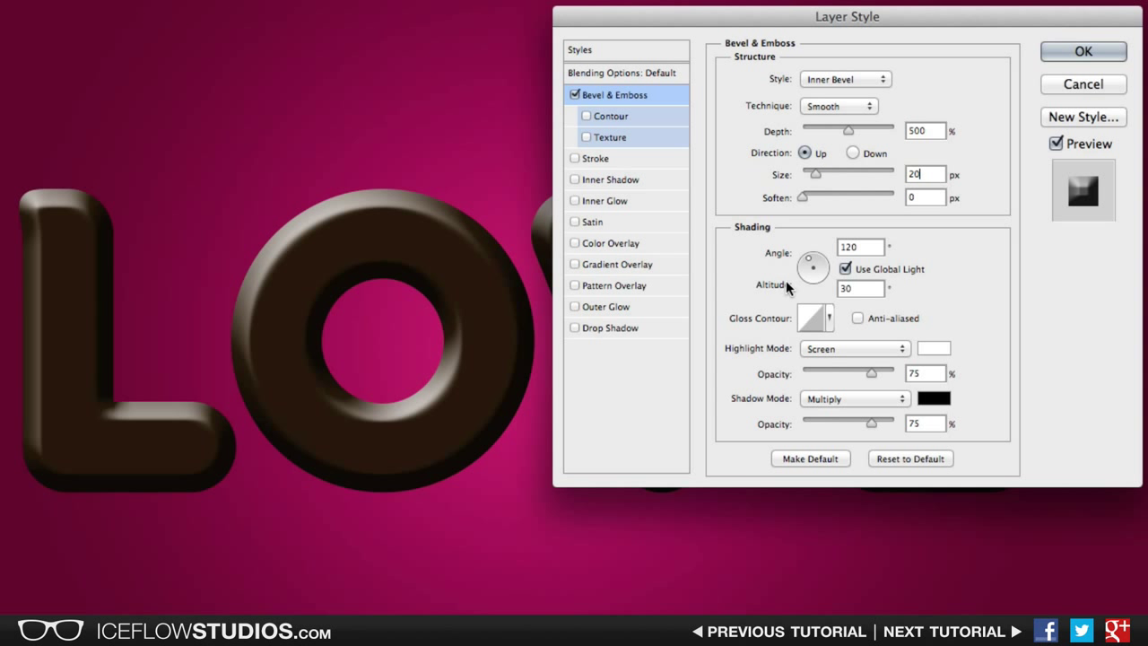
pyautogui.click(845, 269)
pyautogui.doubleClick(850, 288)
pyautogui.hotkey('shift', 'Up')
pyautogui.hotkey('shift', 'Up')
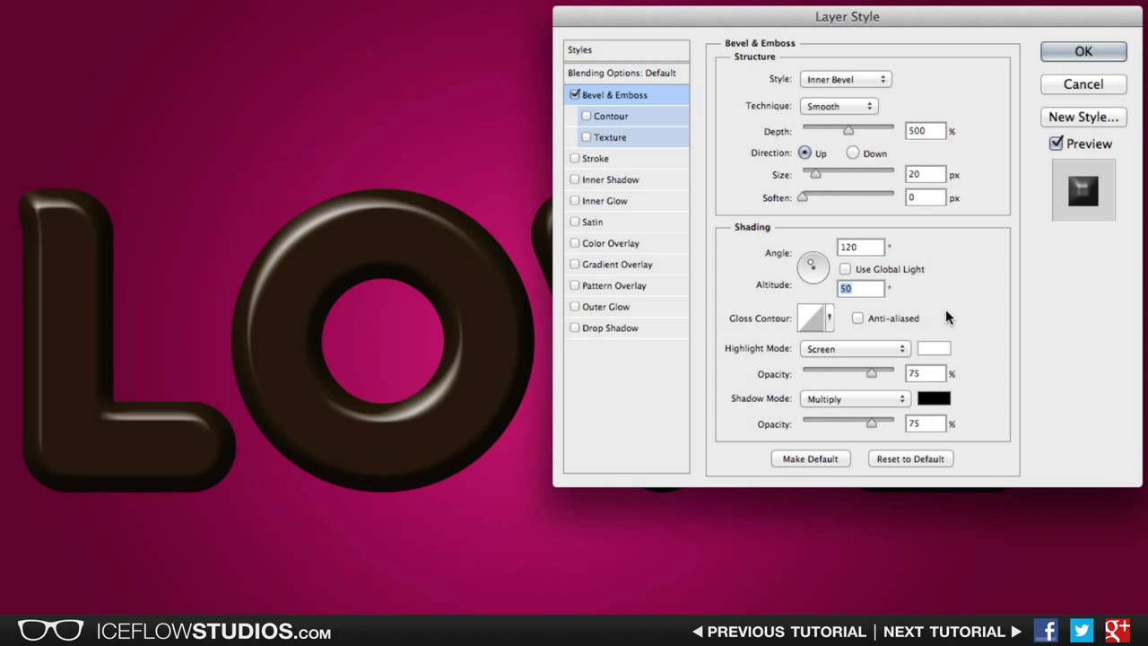
# Pick a shinier gloss contour, set highlight and shadow opacity to 50%, and enable Contour
pyautogui.click(831, 317)
pyautogui.click(850, 392)
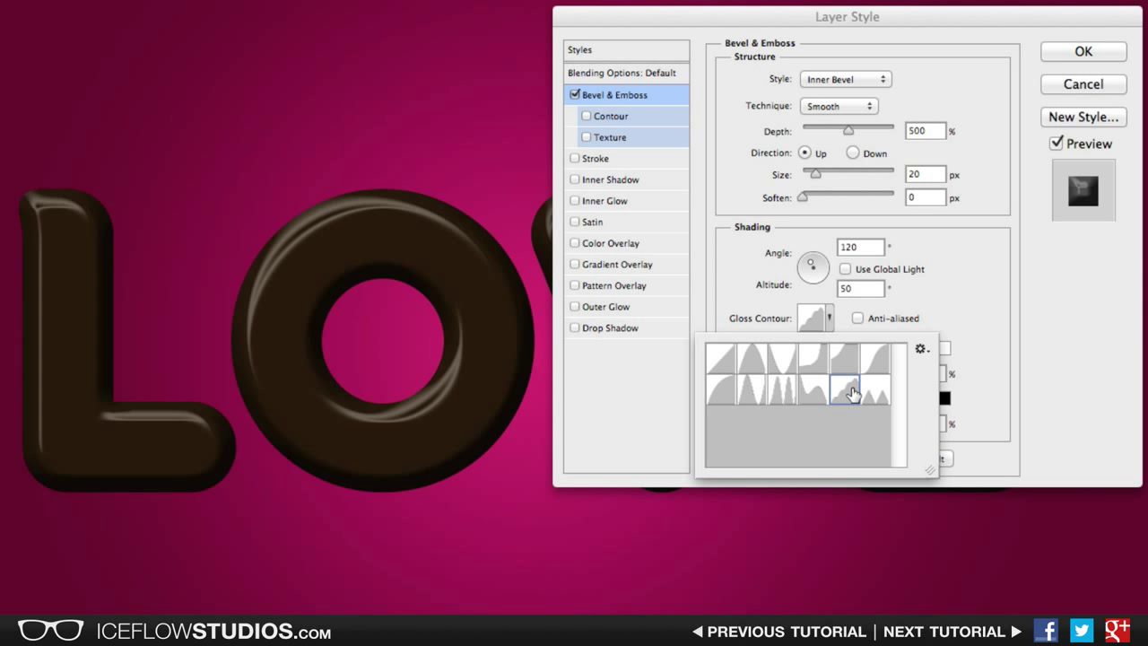
pyautogui.click(983, 328)
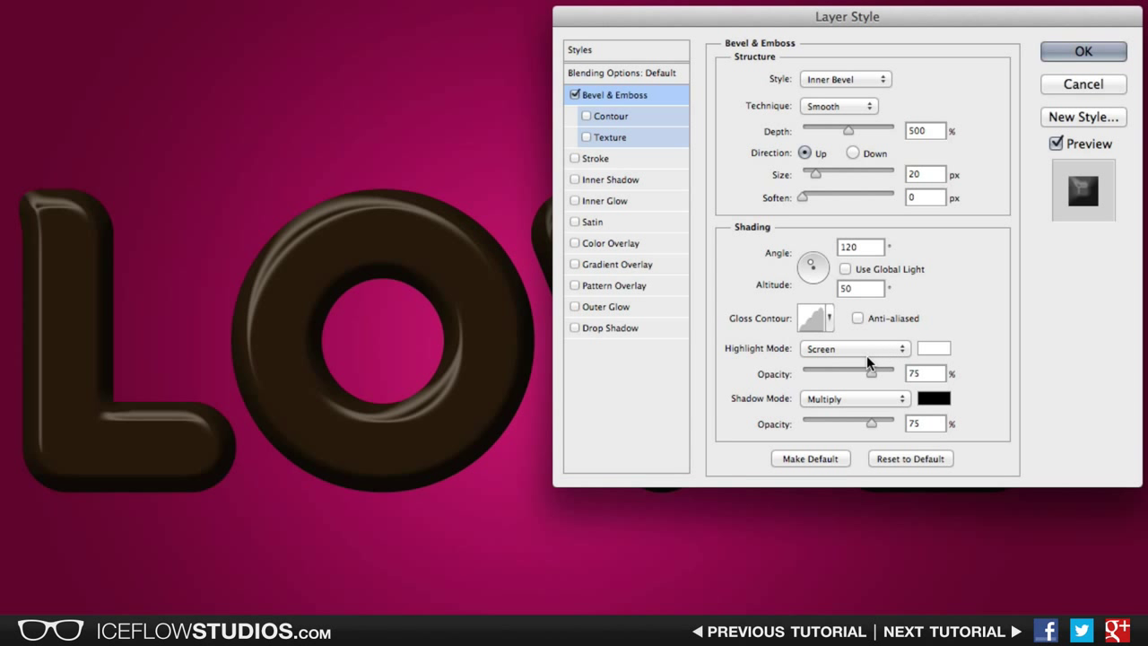
pyautogui.doubleClick(919, 374)
pyautogui.write('50')
pyautogui.doubleClick(934, 422)
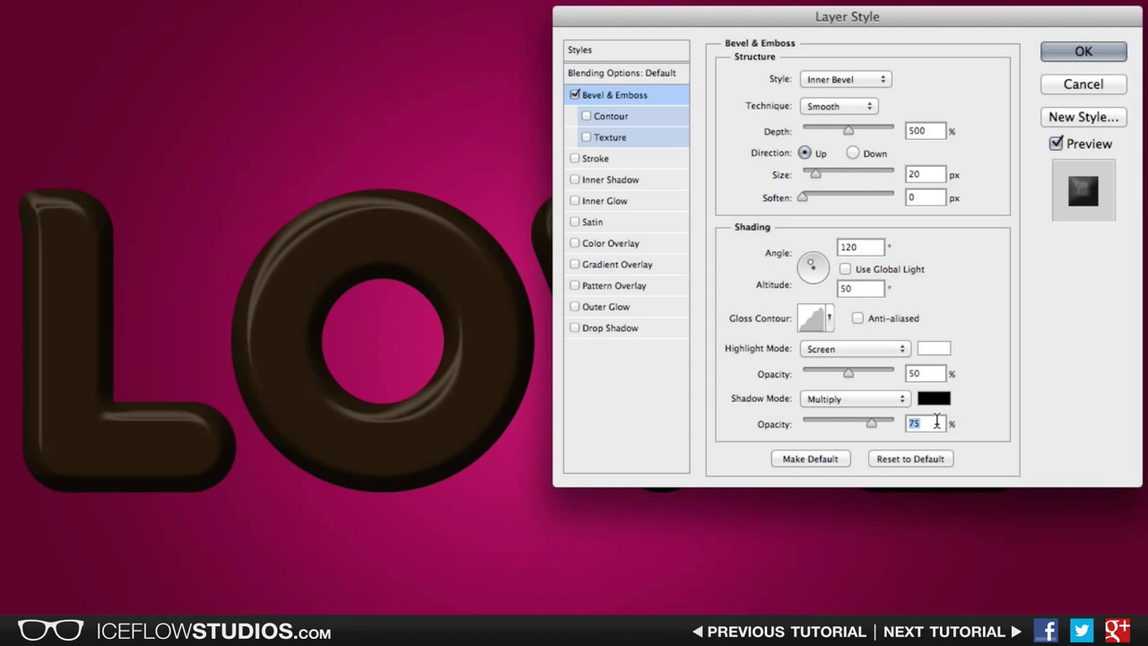
pyautogui.write('50')
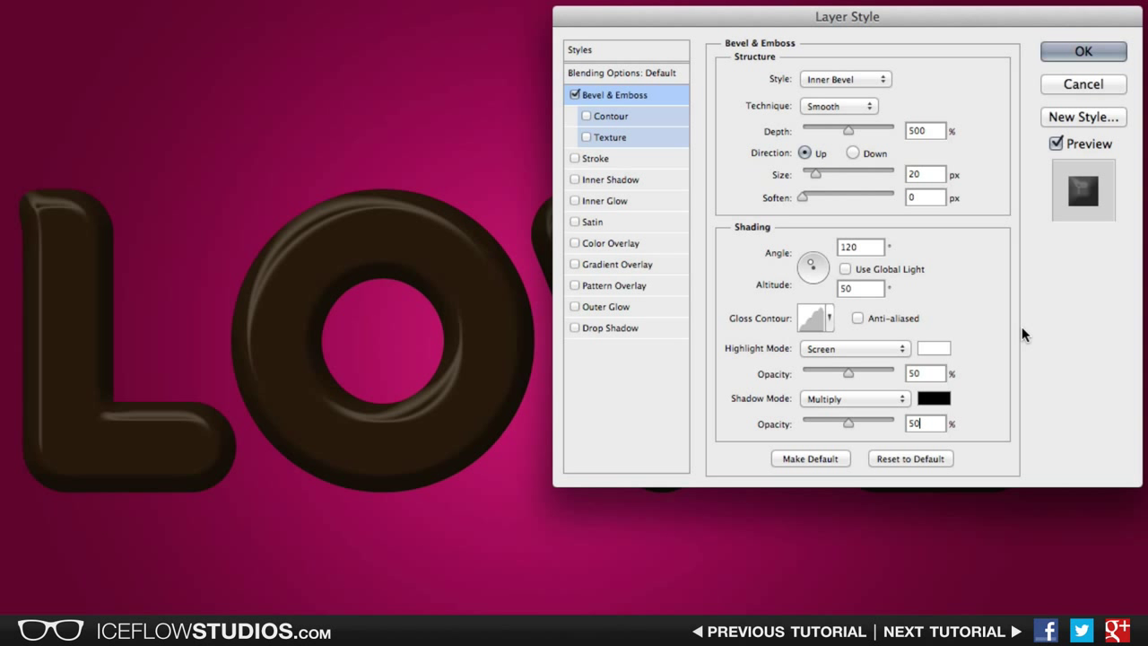
pyautogui.click(625, 116)
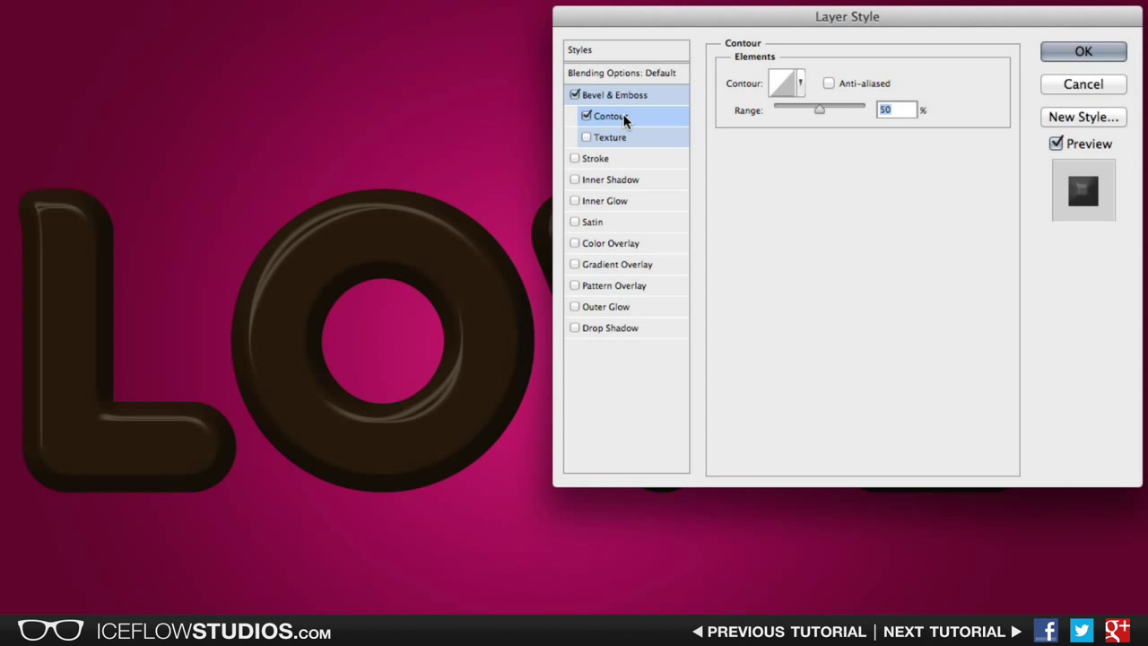
# Apply a Gaussian contour at about 20% range and add a Waffle texture to the bevel
pyautogui.click(801, 83)
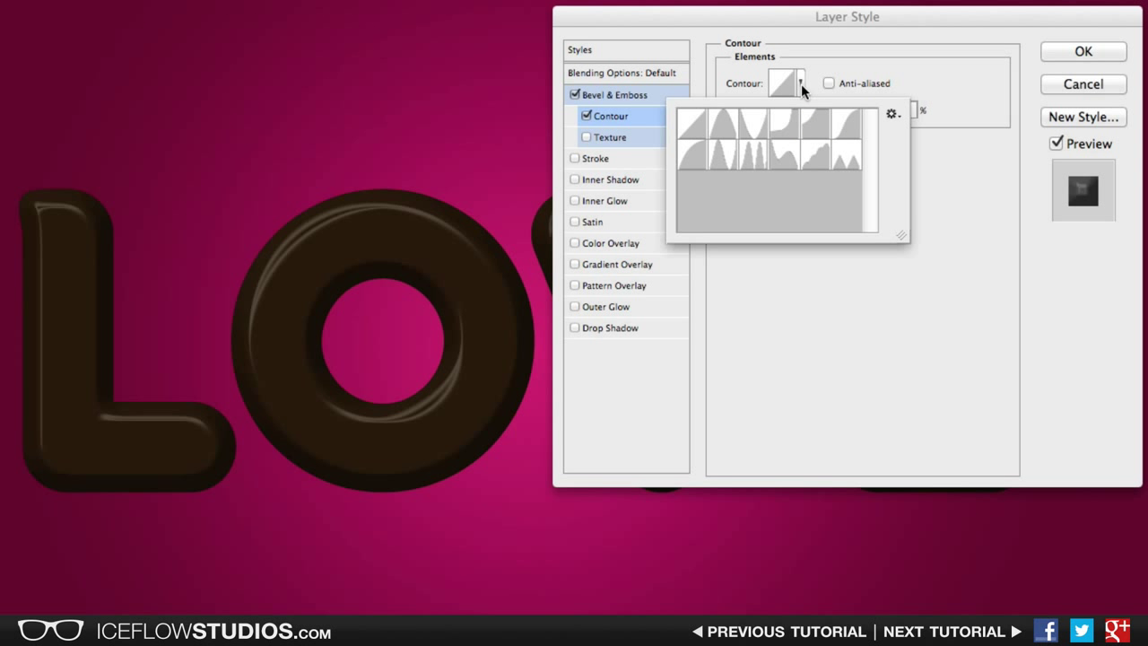
pyautogui.doubleClick(849, 128)
pyautogui.moveTo(818, 109); pyautogui.dragTo(790, 109)
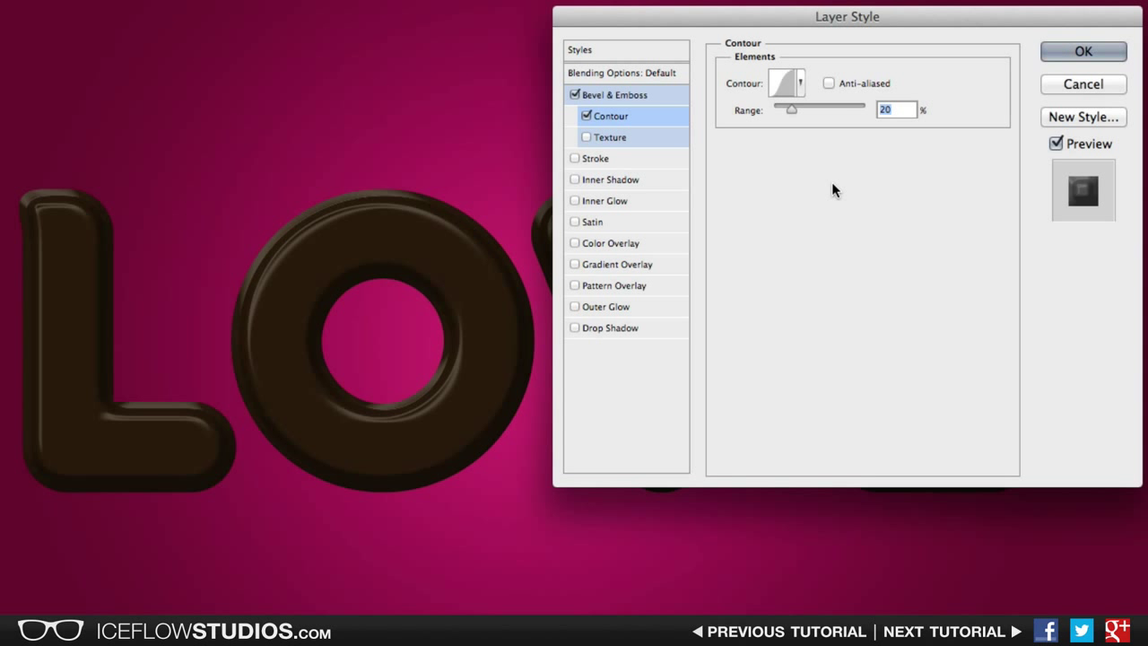
pyautogui.click(639, 136)
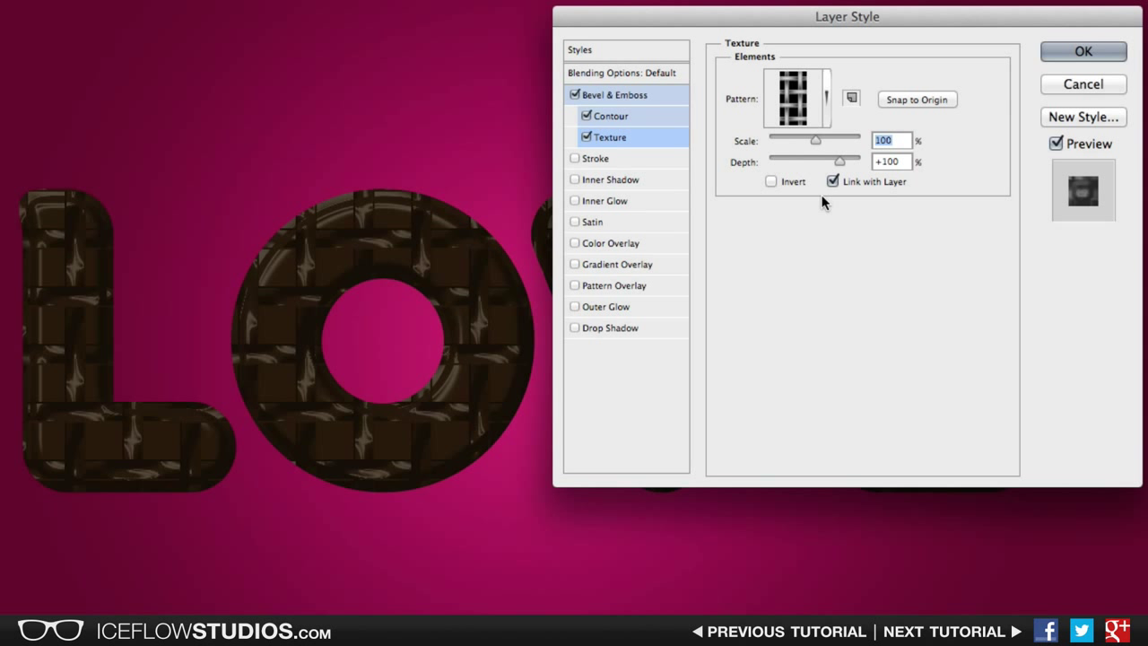
pyautogui.click(830, 104)
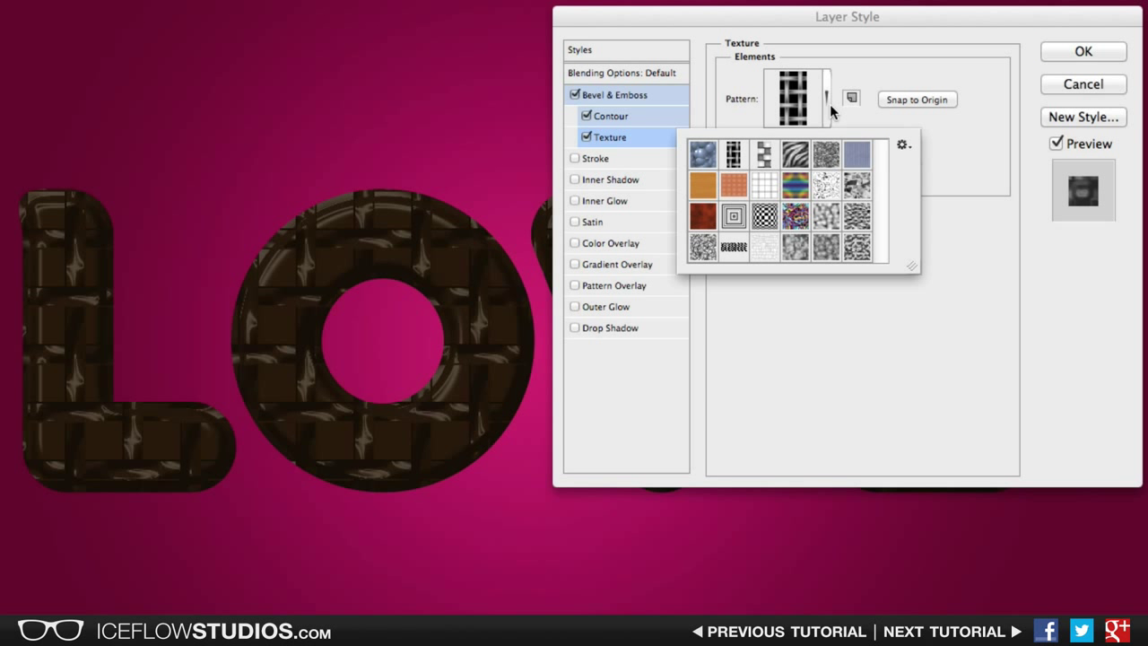
pyautogui.click(734, 187)
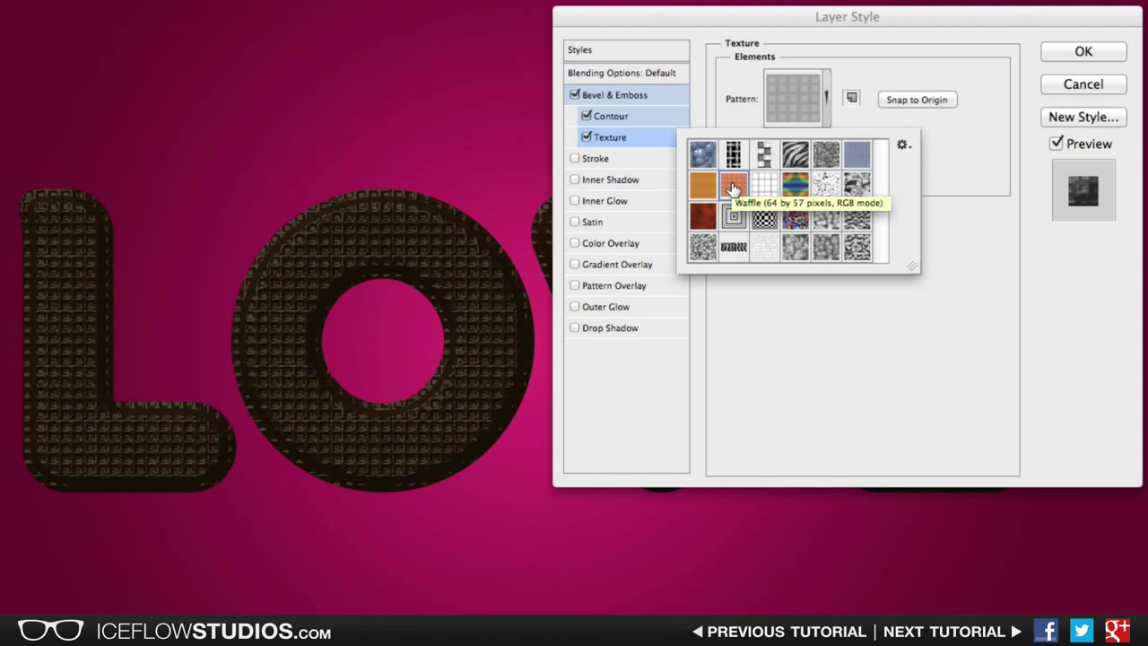
pyautogui.click(966, 209)
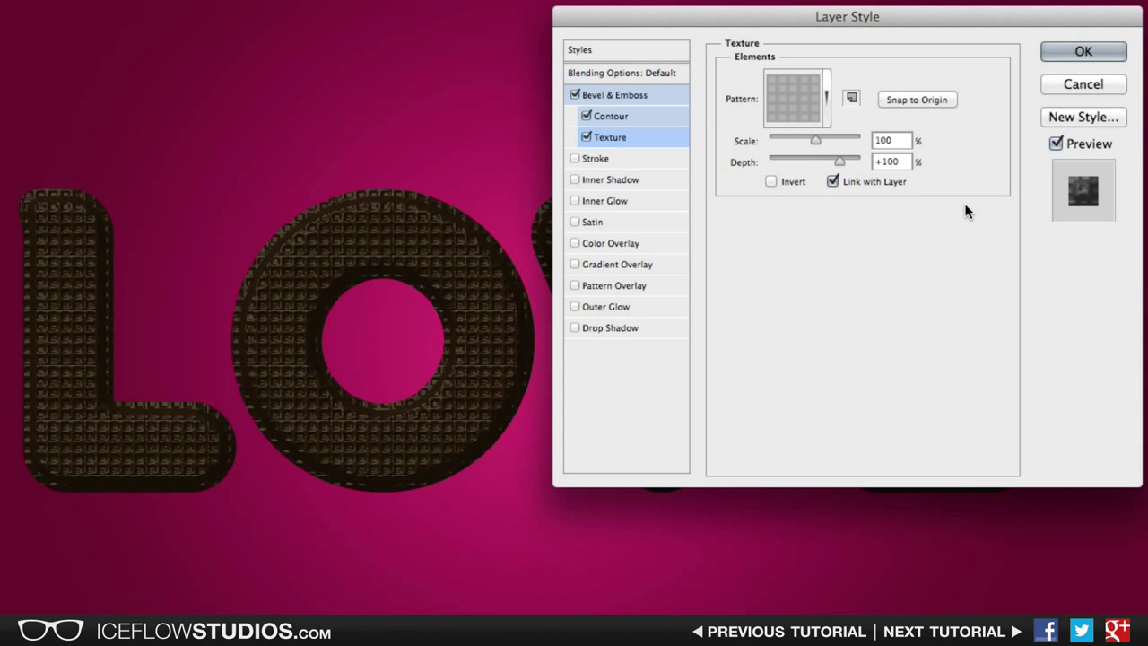
# Load the Patterns library into the pattern picker and set texture depth to +3
pyautogui.click(826, 97)
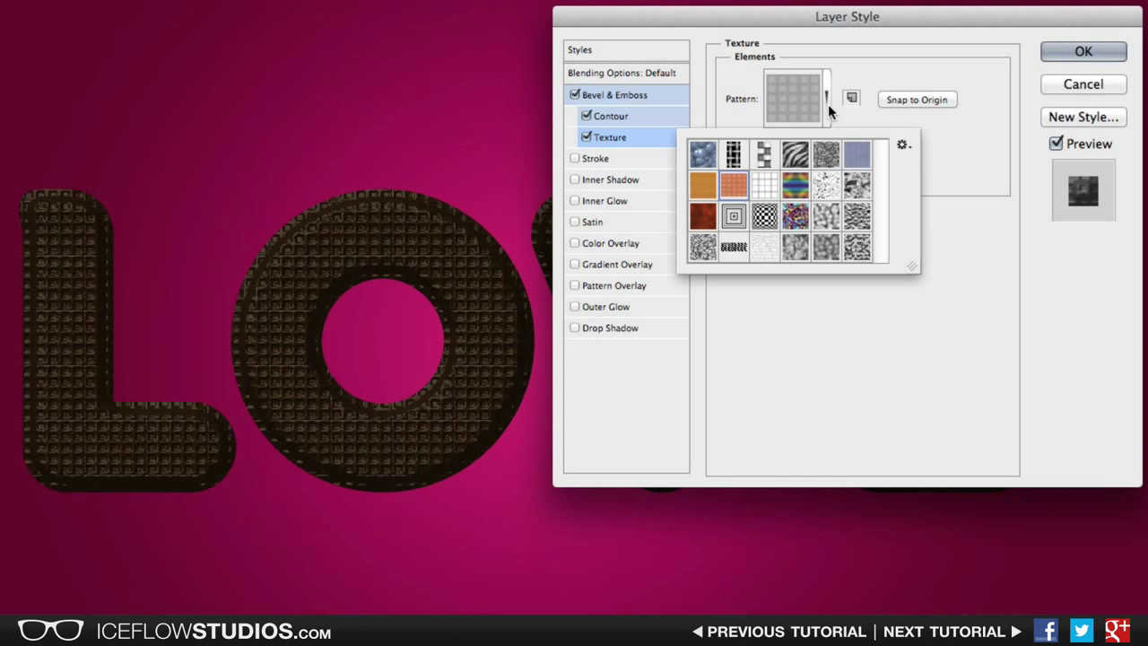
pyautogui.click(901, 146)
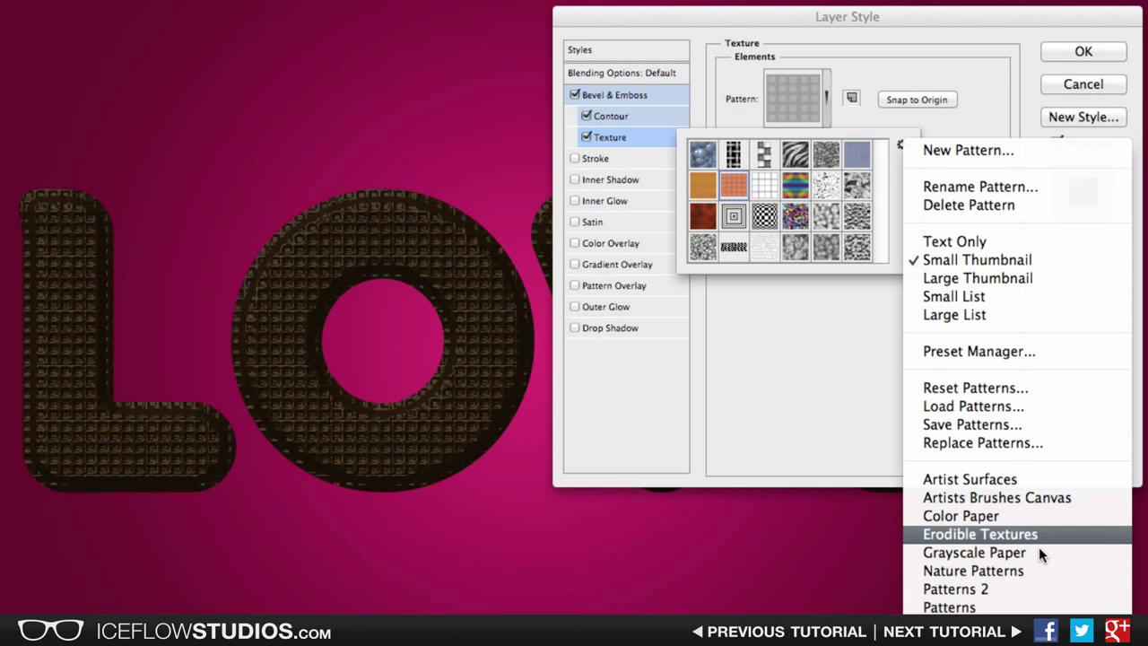
pyautogui.click(1041, 611)
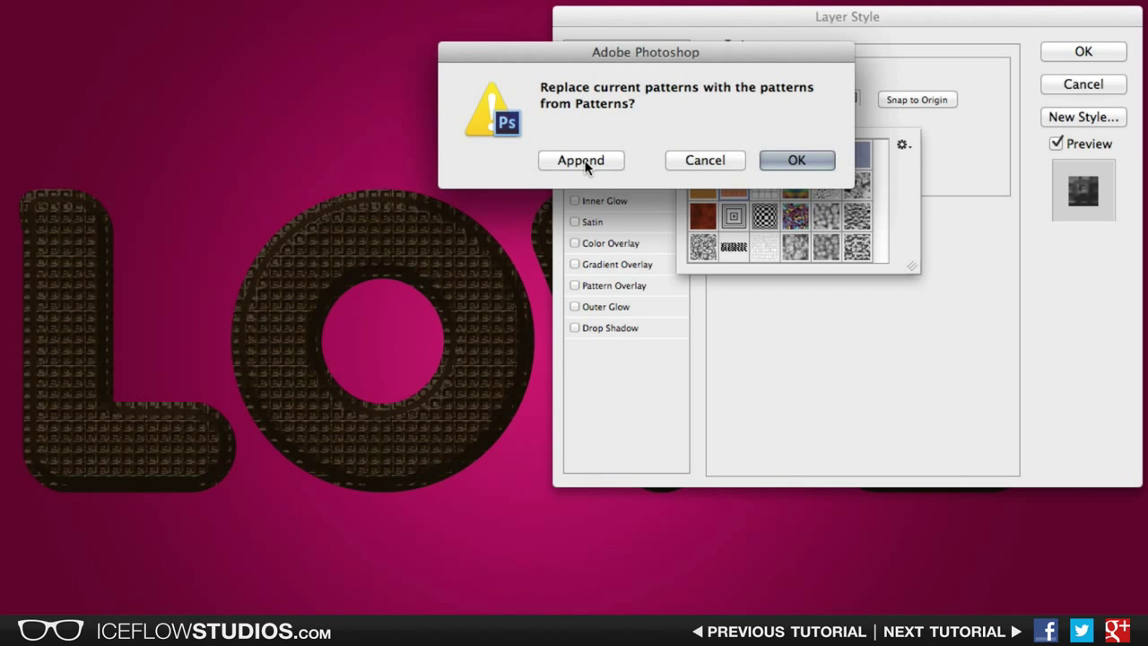
pyautogui.click(795, 160)
pyautogui.click(990, 198)
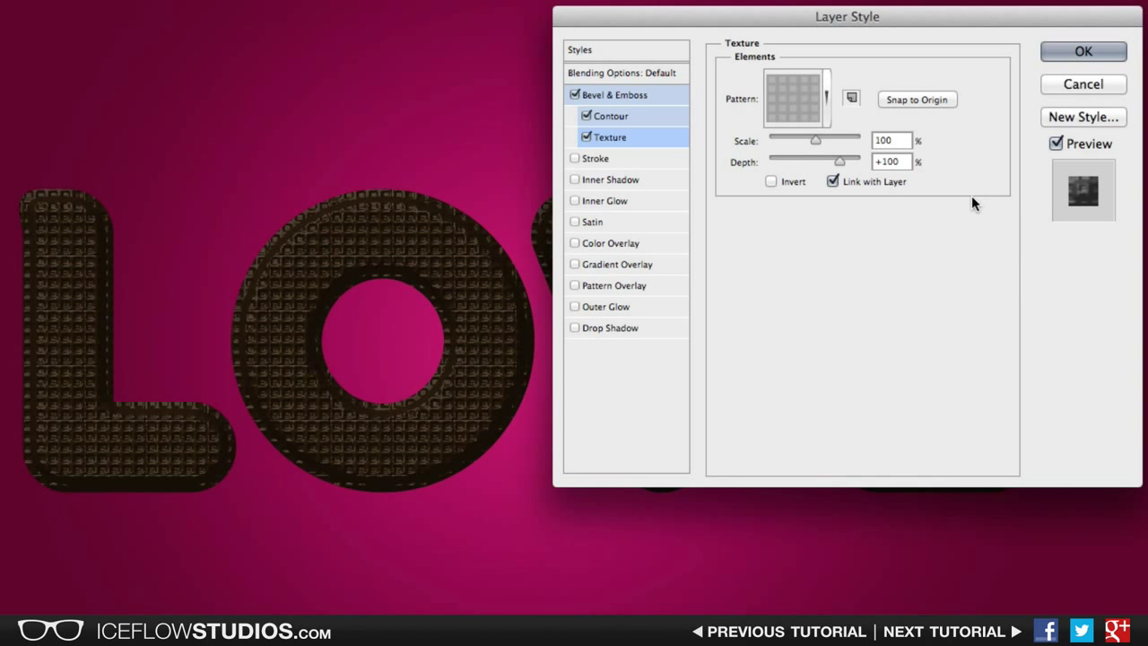
pyautogui.moveTo(899, 161); pyautogui.dragTo(880, 159)
pyautogui.write('3')
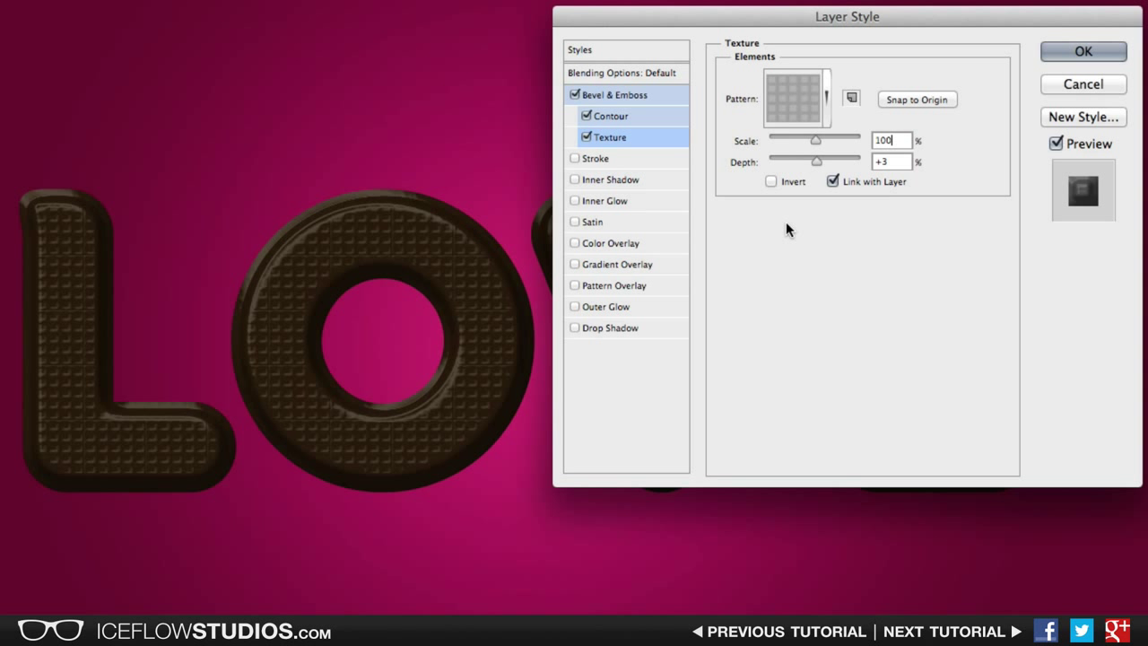
# Add a white Overlay inner shadow to the letters at 100% opacity
pyautogui.click(645, 179)
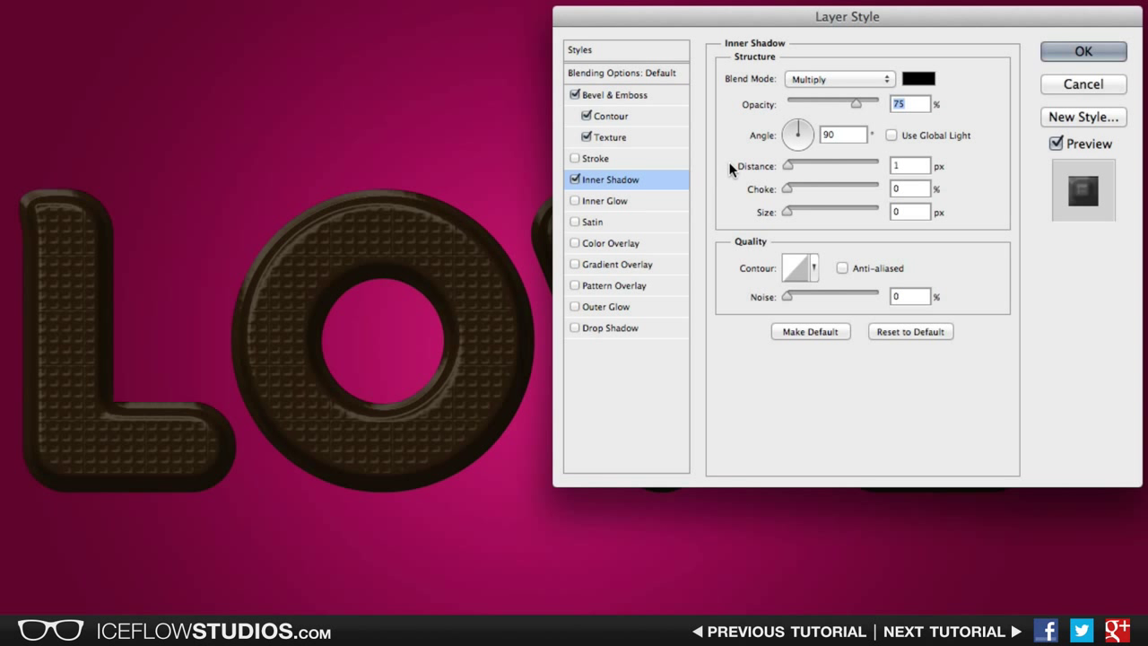
pyautogui.click(844, 78)
pyautogui.click(831, 215)
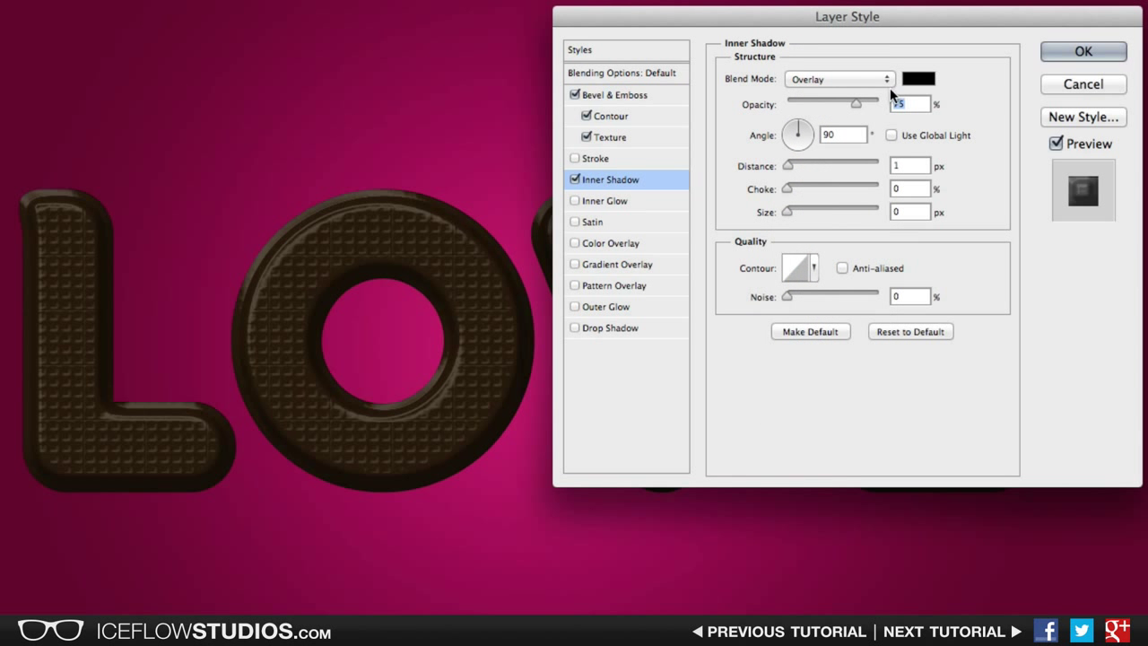
pyautogui.click(919, 79)
pyautogui.click(284, 114)
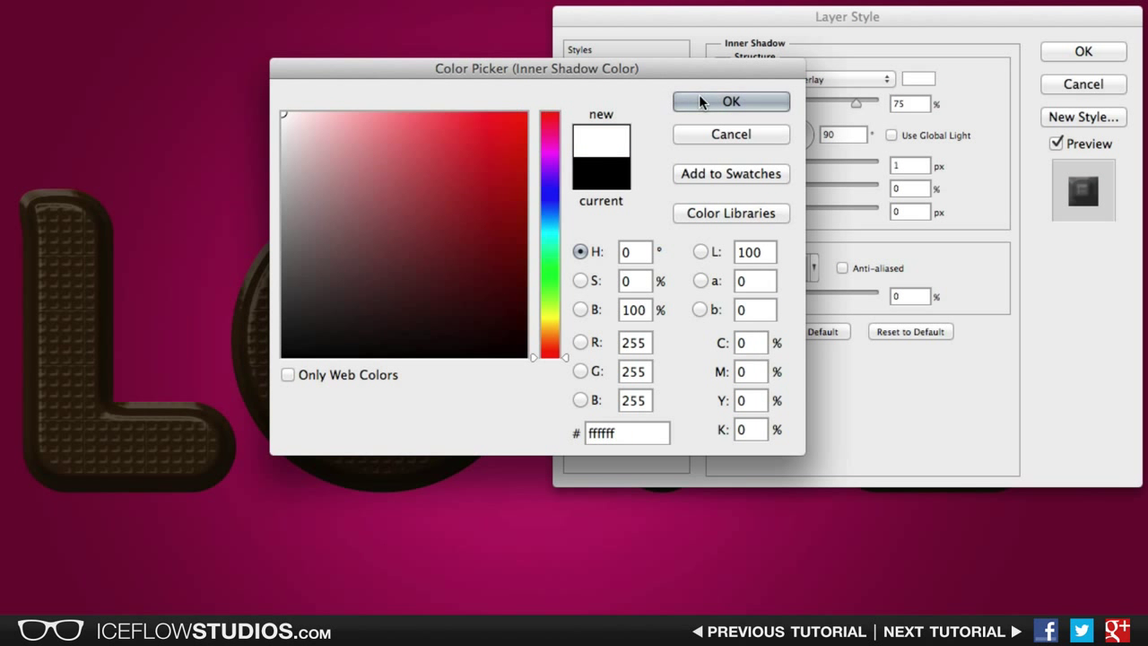
pyautogui.click(731, 102)
pyautogui.moveTo(857, 105); pyautogui.dragTo(890, 104)
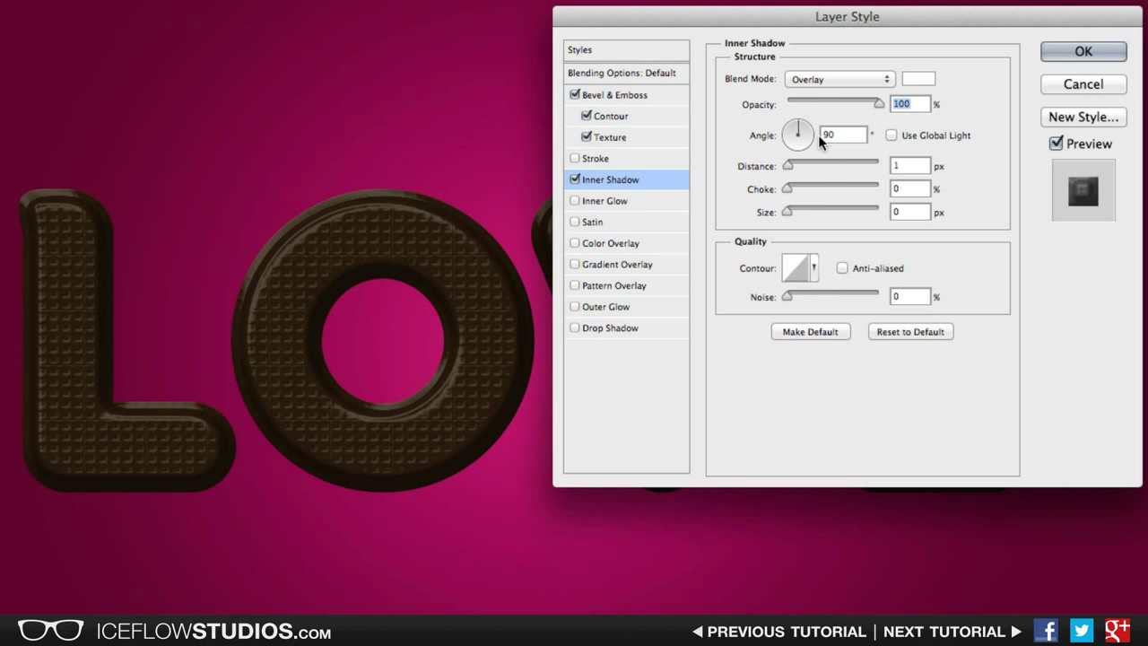
# Set the inner shadow to distance 3 px, choke 35%, size 10 px
pyautogui.doubleClick(908, 164)
pyautogui.write('3')
pyautogui.press('Tab')
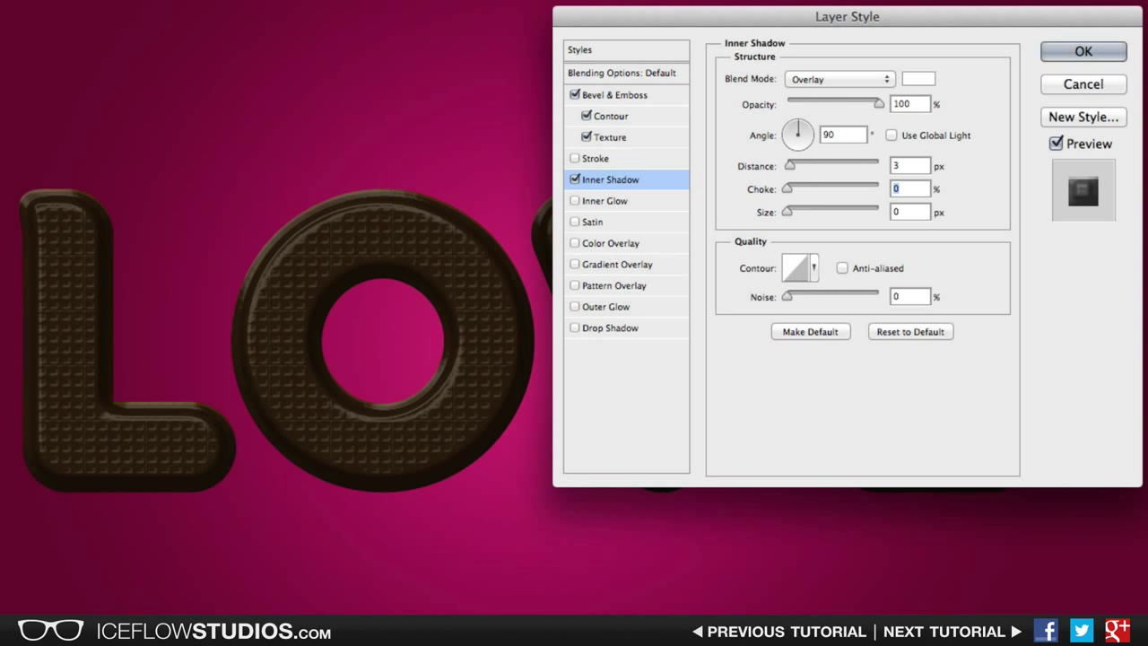
pyautogui.write('35')
pyautogui.press('Tab')
pyautogui.write('10')
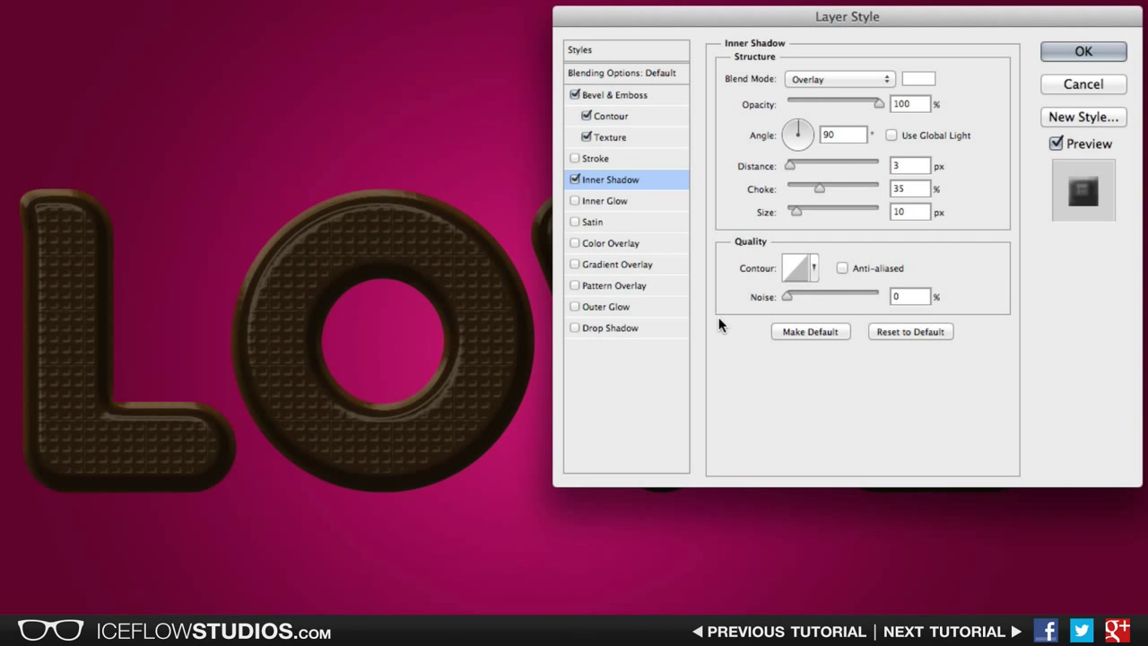
# Add a drop shadow at 40% opacity, 10 px distance, 15 px size, and apply the style
pyautogui.click(628, 330)
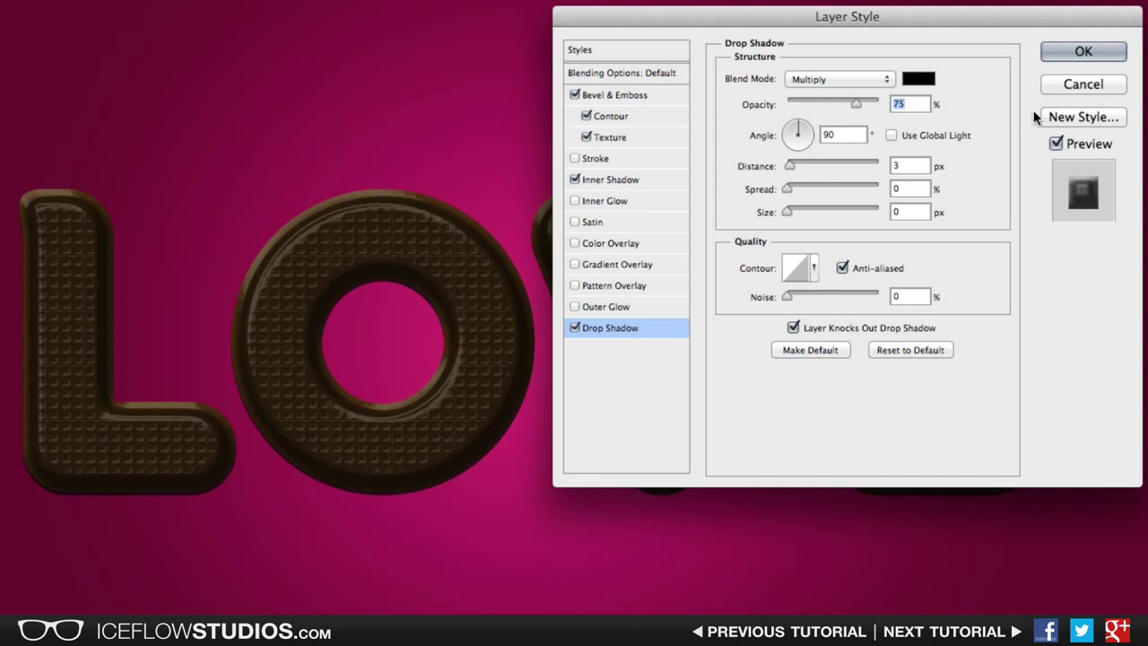
pyautogui.write('40')
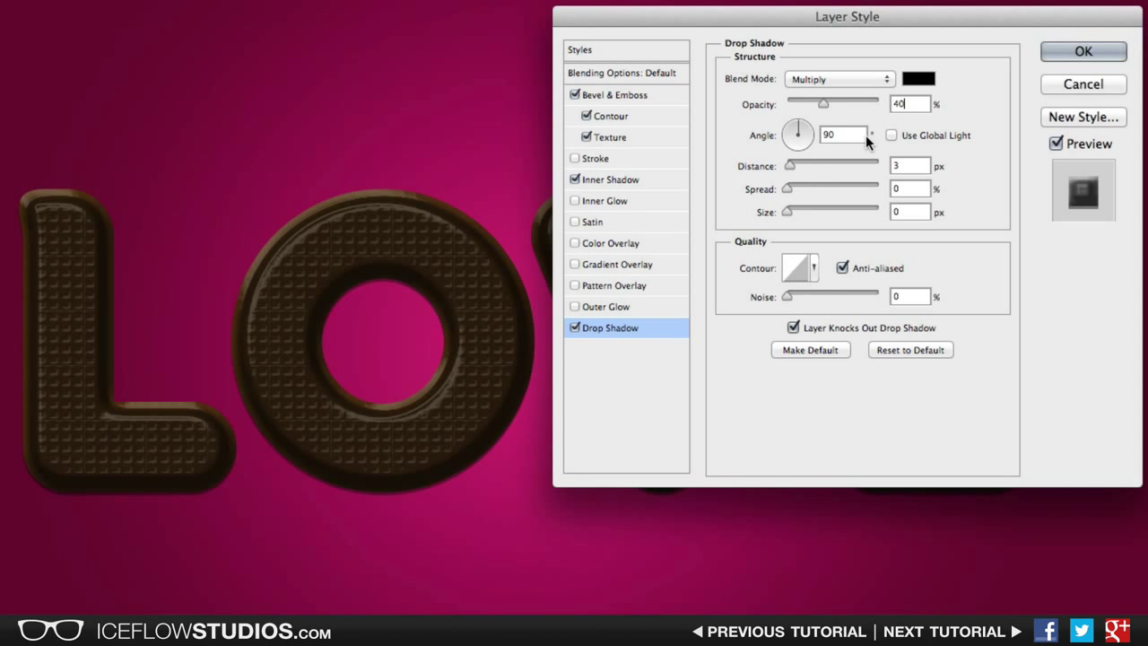
pyautogui.doubleClick(914, 162)
pyautogui.write('10')
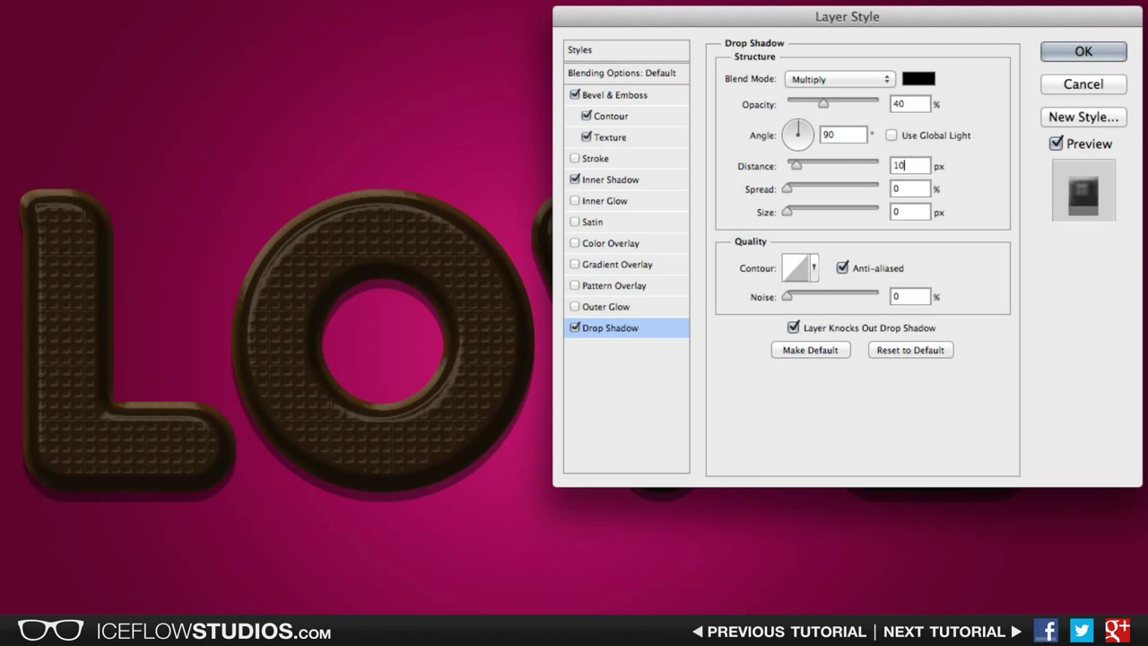
pyautogui.press('Tab')
pyautogui.press('Tab')
pyautogui.write('15')
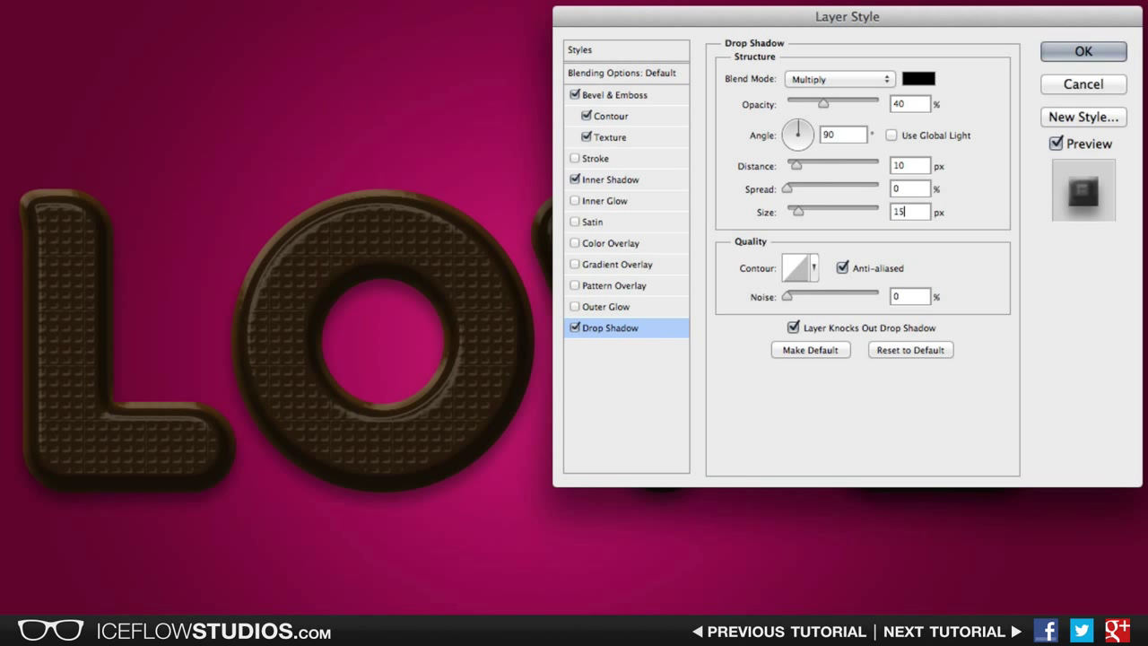
pyautogui.click(1083, 54)
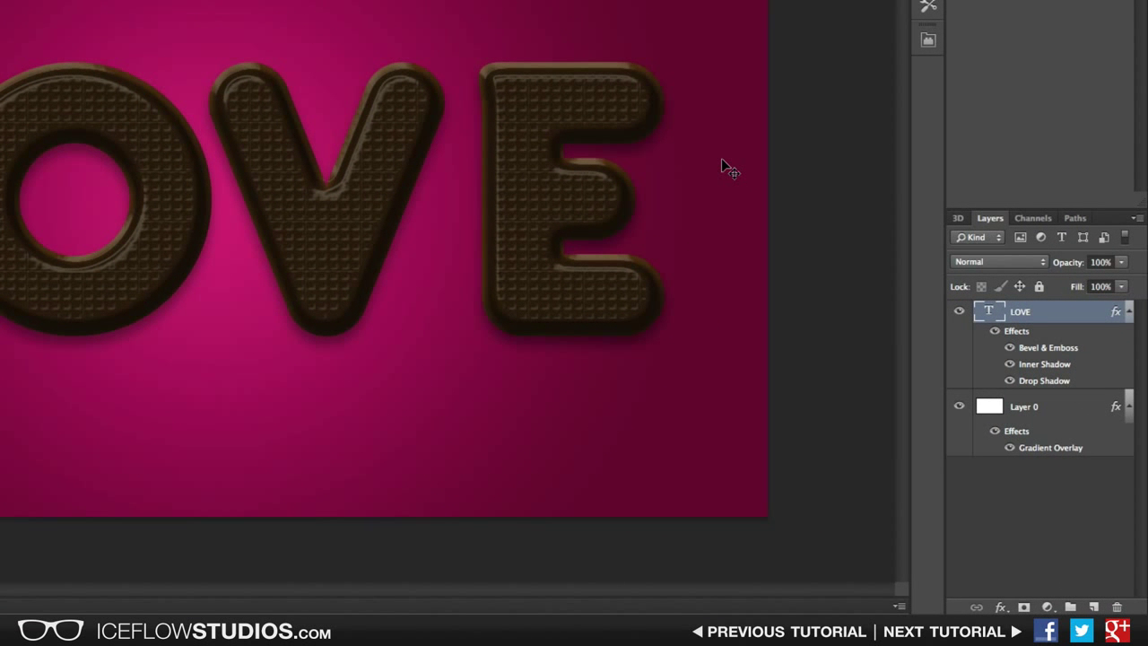
# Duplicate the LOVE layer with Ctrl+J and bring up the copy's layer options
pyautogui.hotkey('ctrl', 'j')
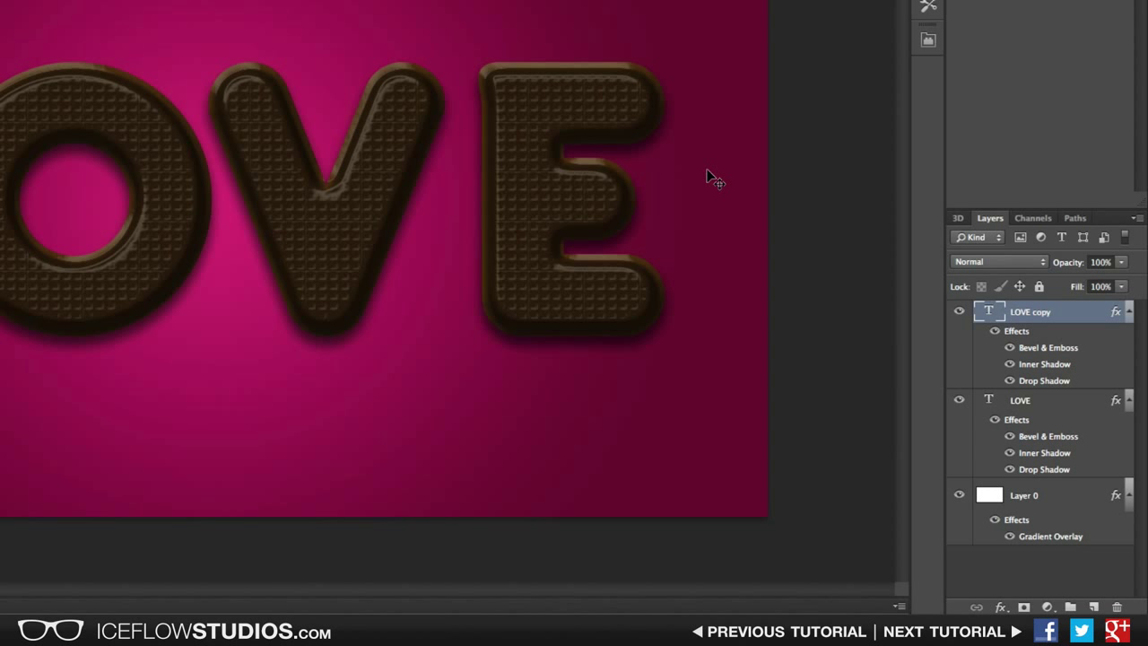
pyautogui.rightClick(1083, 313)
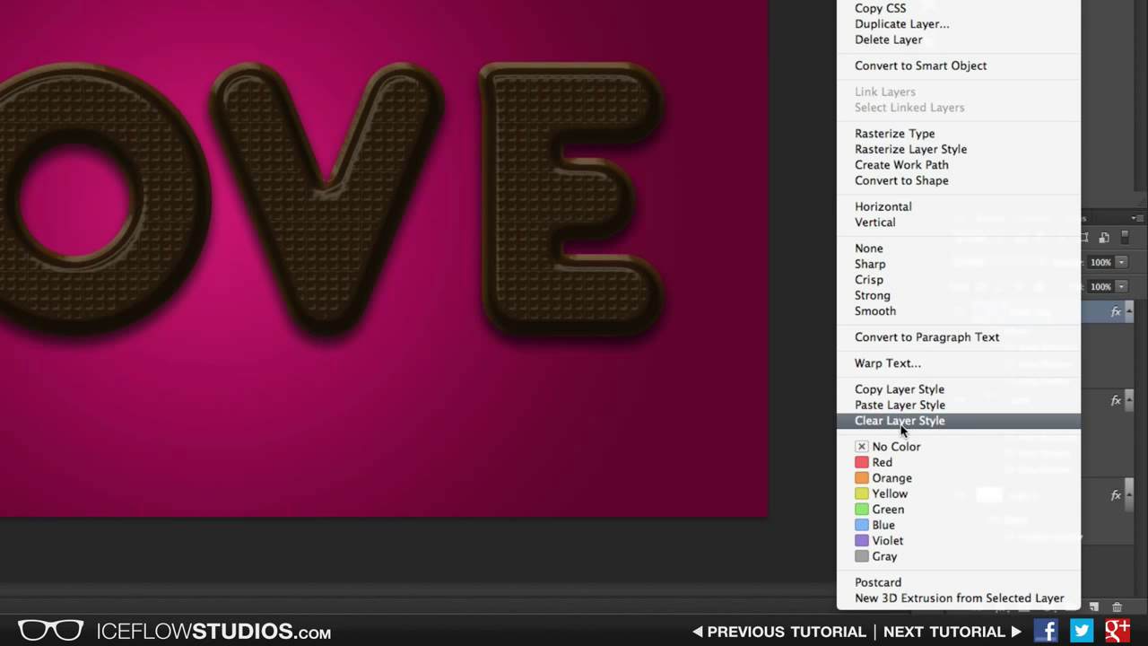
# Clear the copy's layer style and colour its text pink #dd4fa2
pyautogui.click(944, 422)
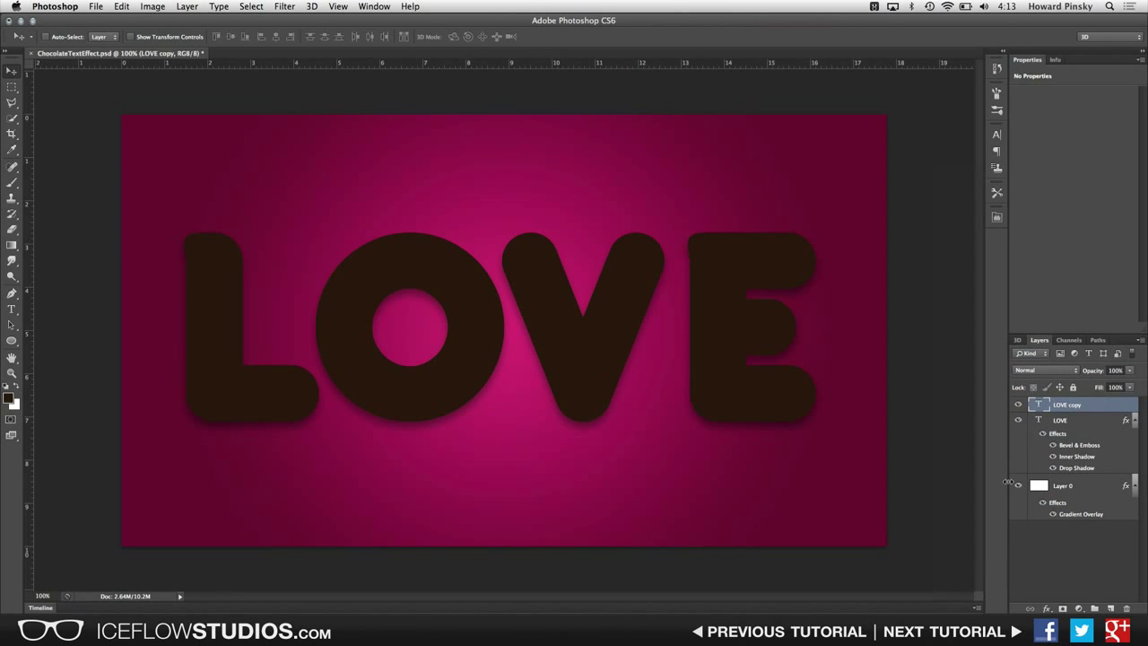
pyautogui.press('t')
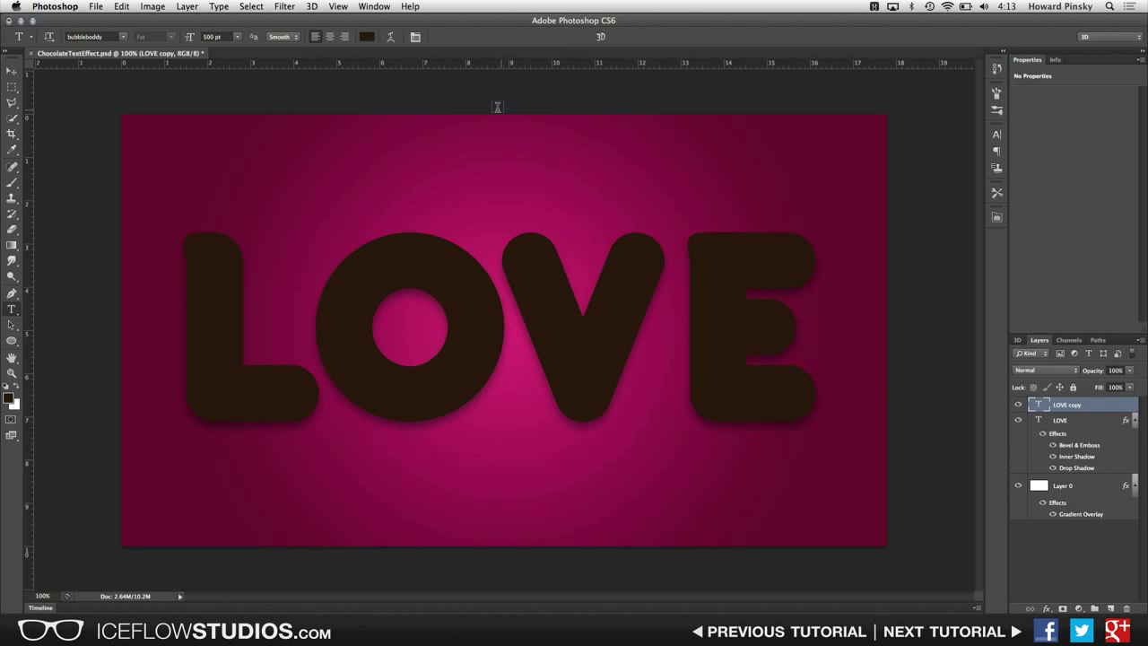
pyautogui.click(366, 37)
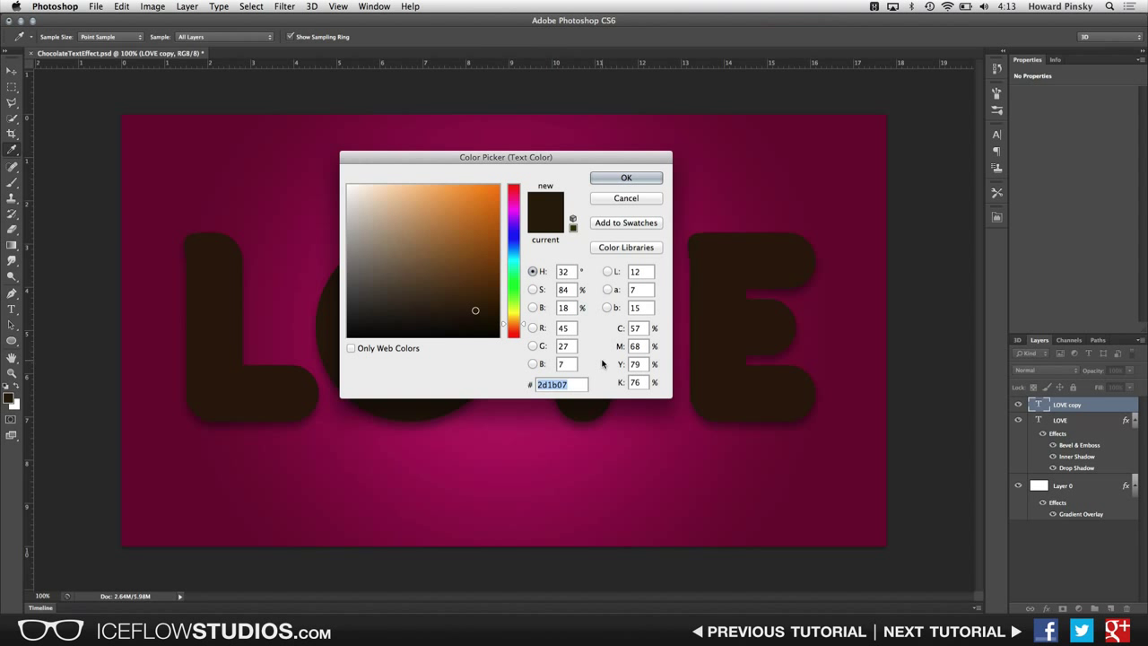
pyautogui.write('dd4fa2')
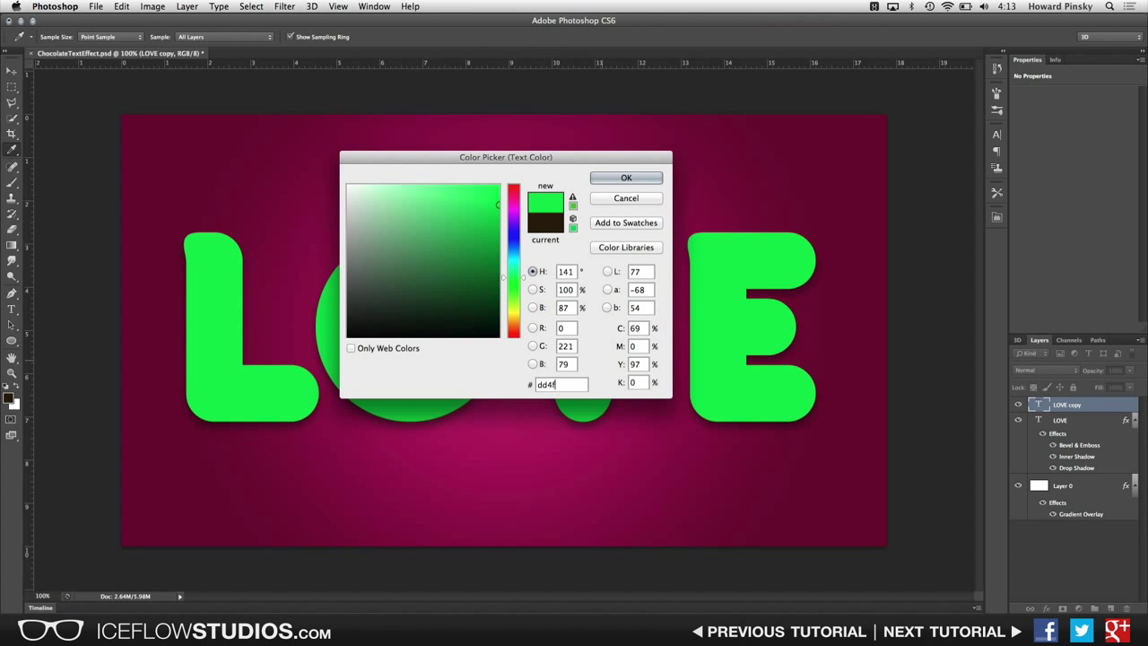
pyautogui.click(612, 178)
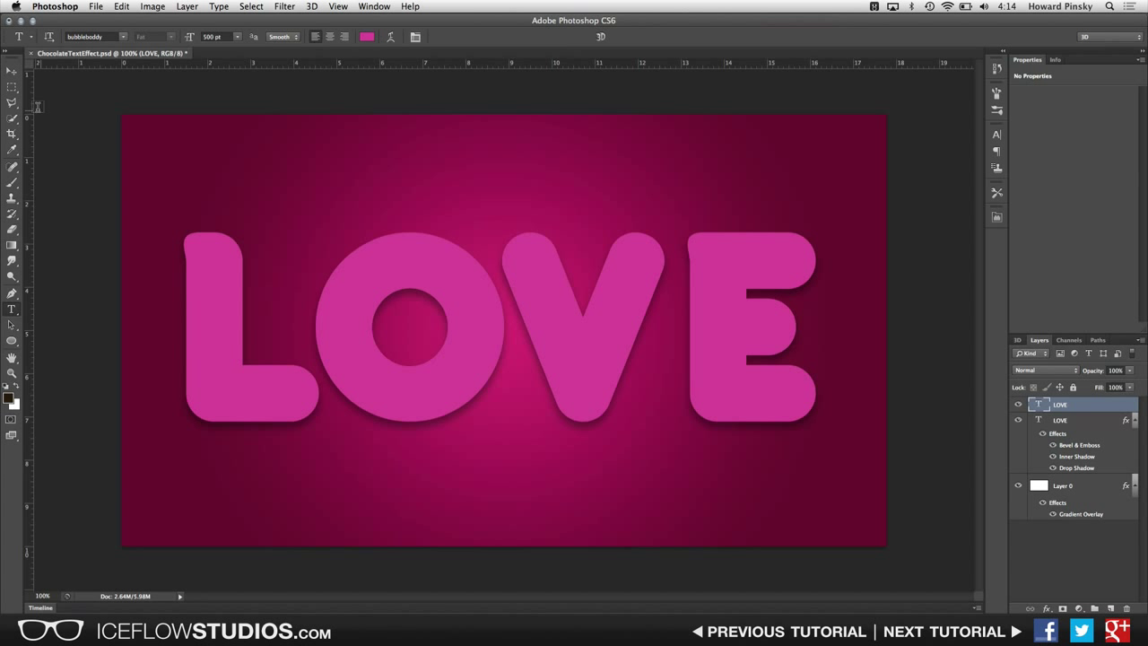
# Select a rectangle across the tops of the LOVE letters and mask the pink copy to it
pyautogui.click(12, 89)
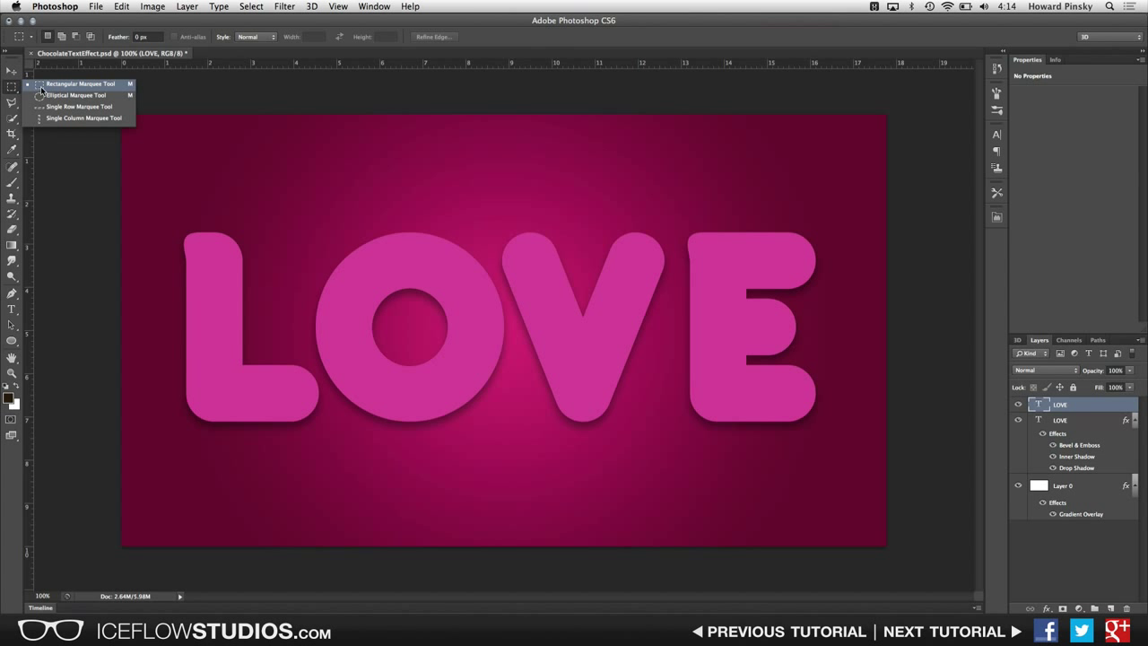
pyautogui.click(91, 84)
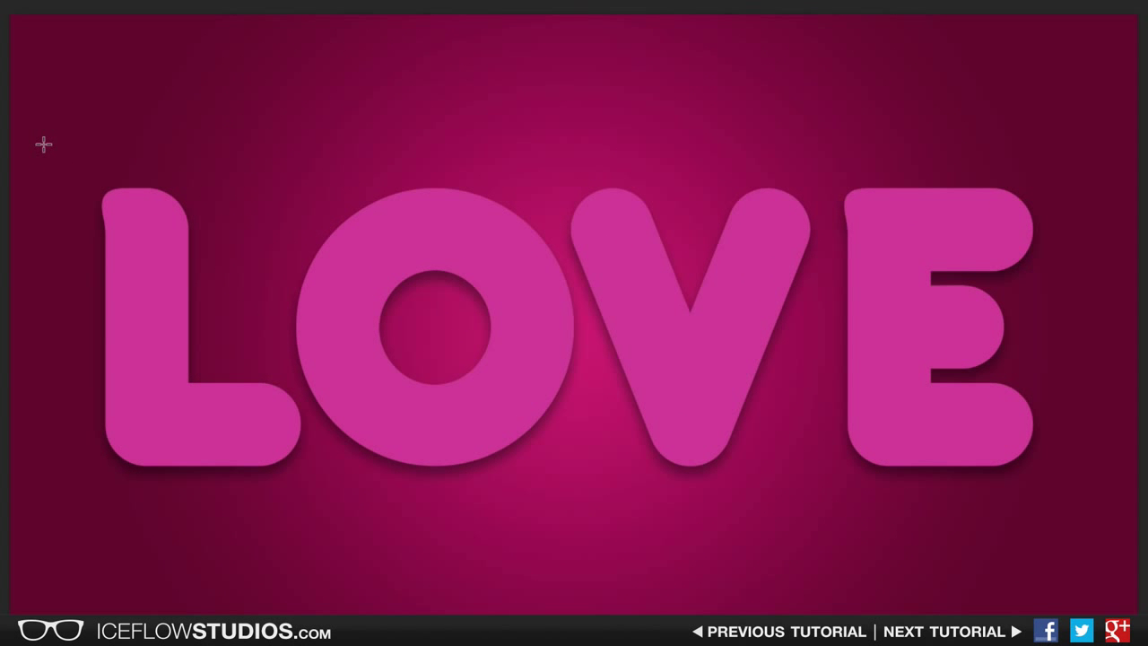
pyautogui.moveTo(147, 201); pyautogui.dragTo(276, 236)
pyautogui.moveTo(239, 195); pyautogui.dragTo(1097, 295)
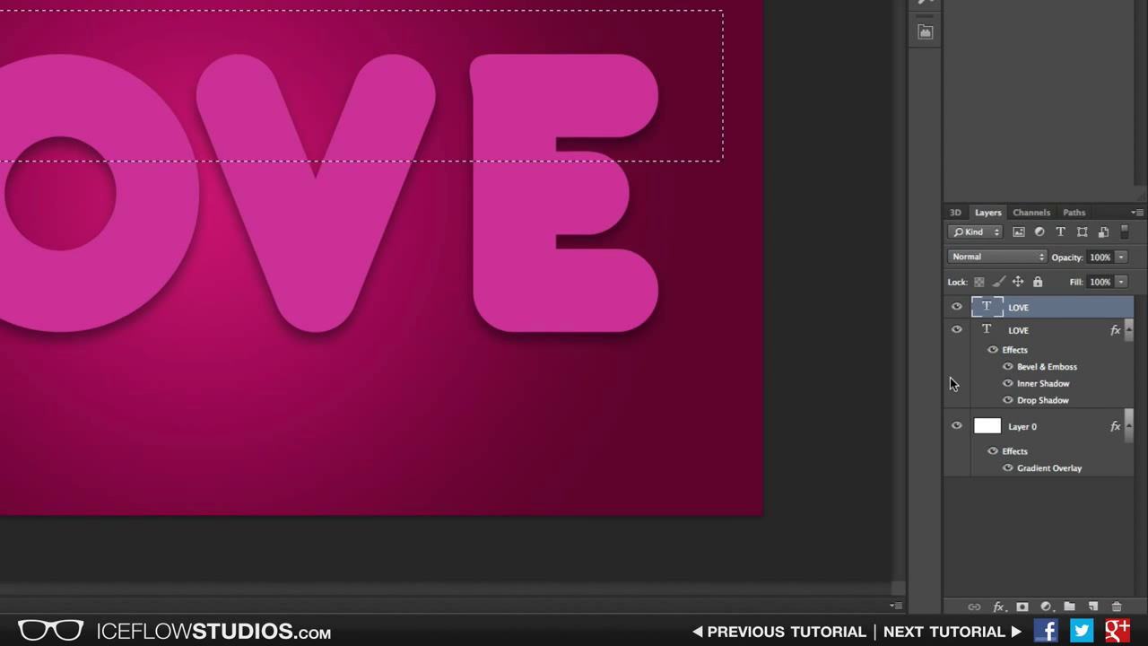
pyautogui.click(1023, 607)
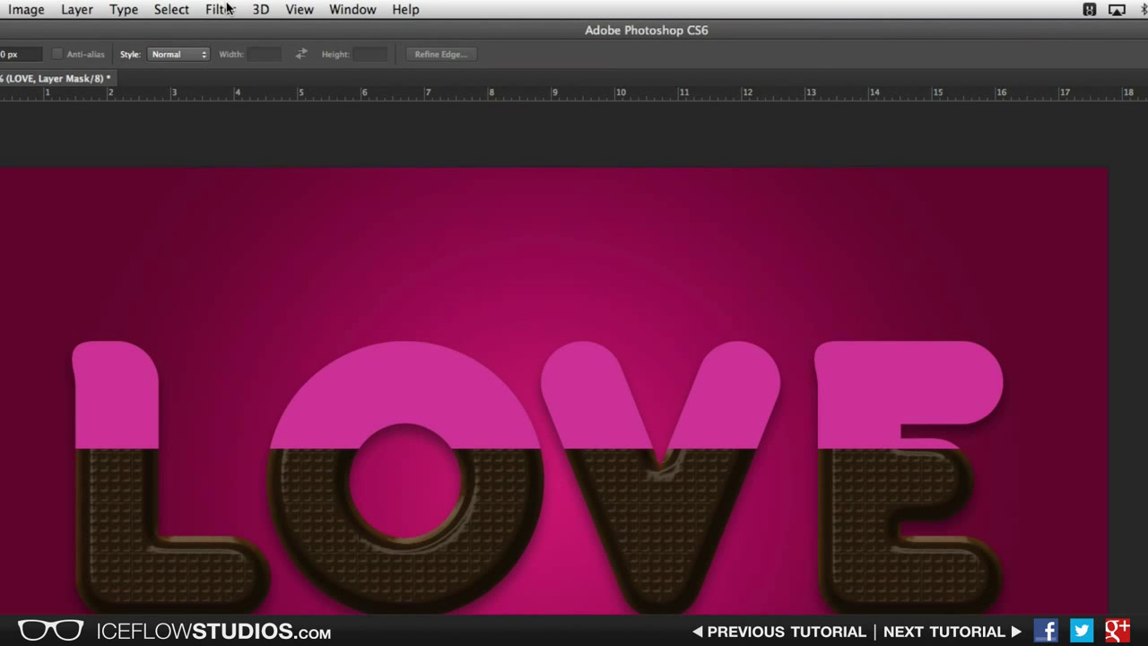
# Run ZigZag on the mask with Amount 20, 5 ridges and Pond Ripples style
pyautogui.click(226, 9)
pyautogui.moveTo(288, 231)
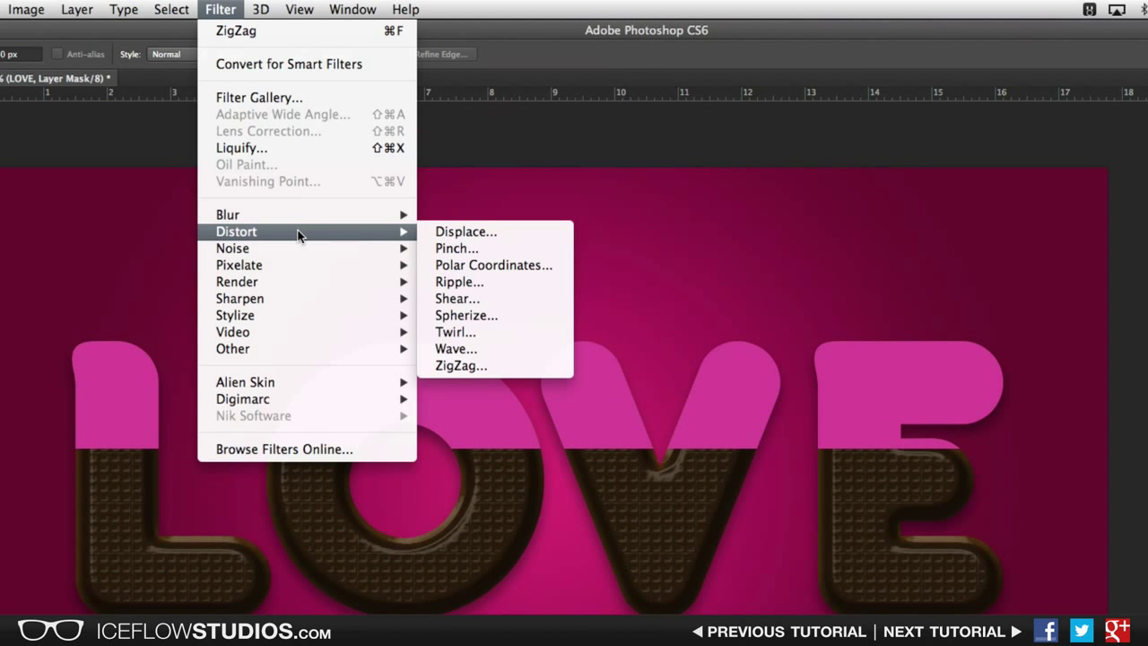
pyautogui.click(506, 366)
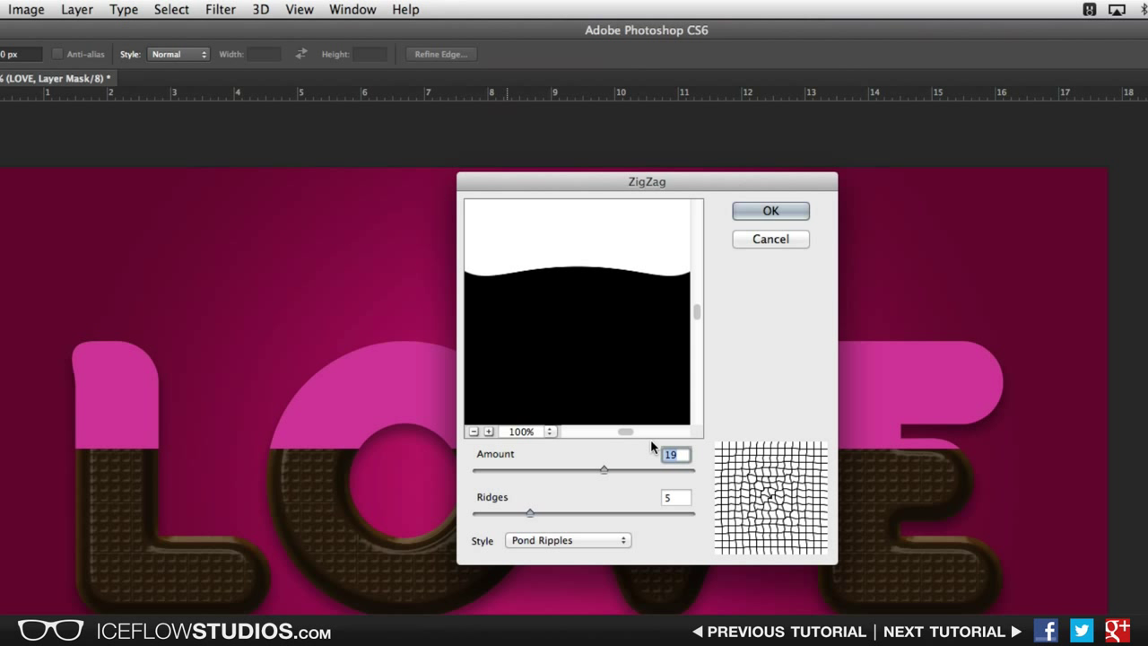
pyautogui.write('20')
pyautogui.press('Tab')
pyautogui.click(592, 540)
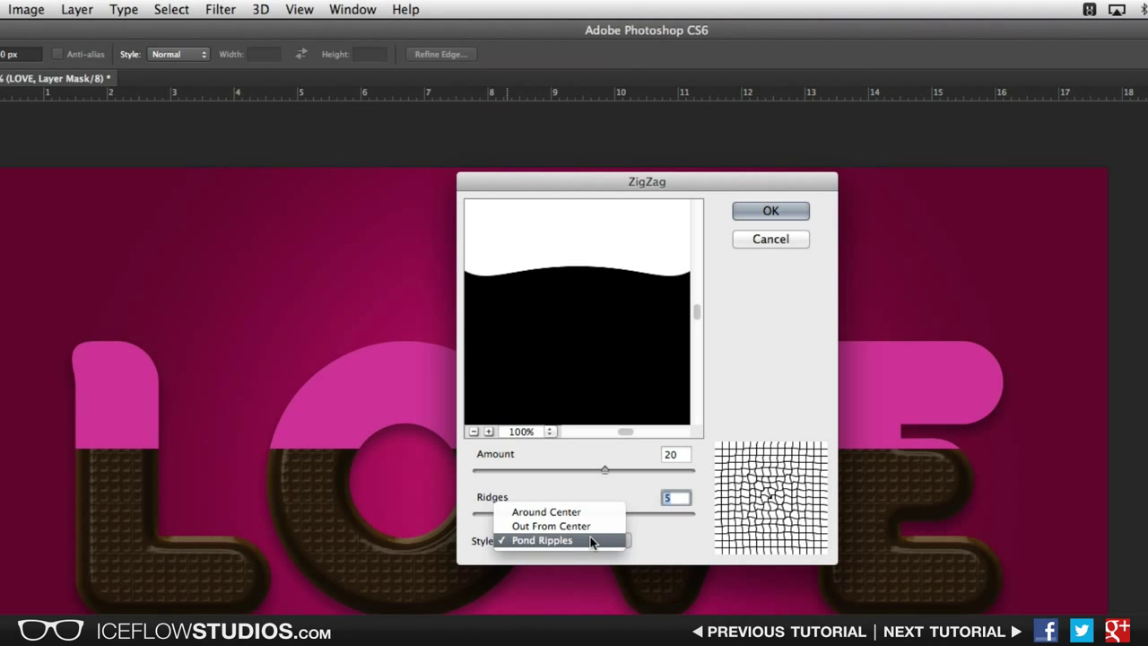
pyautogui.click(530, 539)
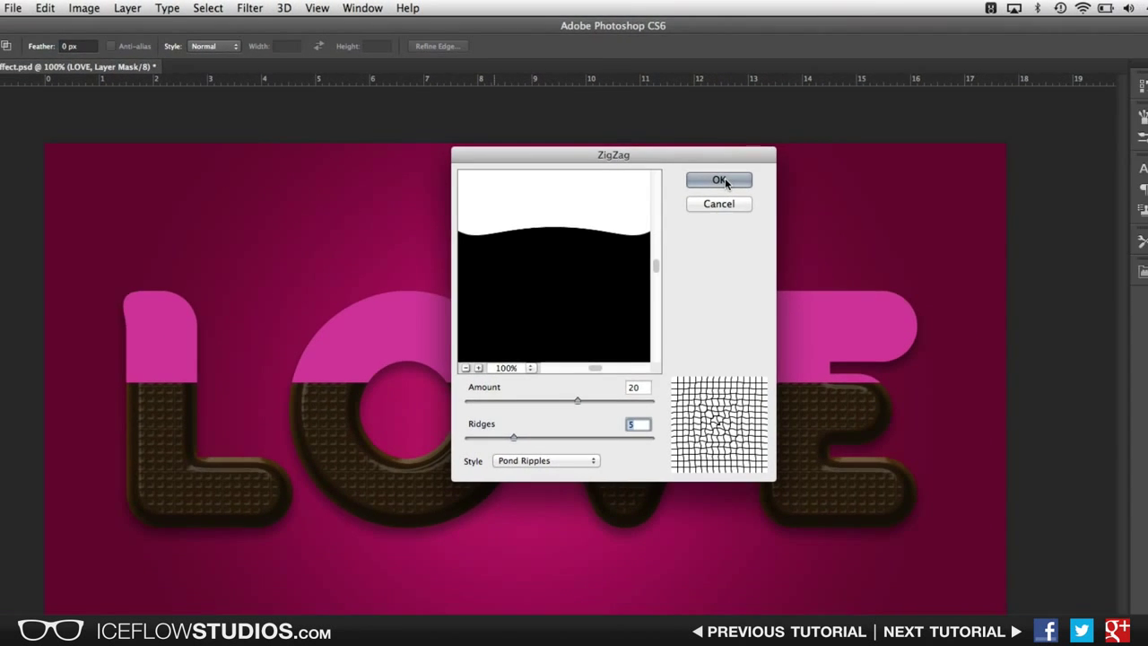
pyautogui.click(720, 180)
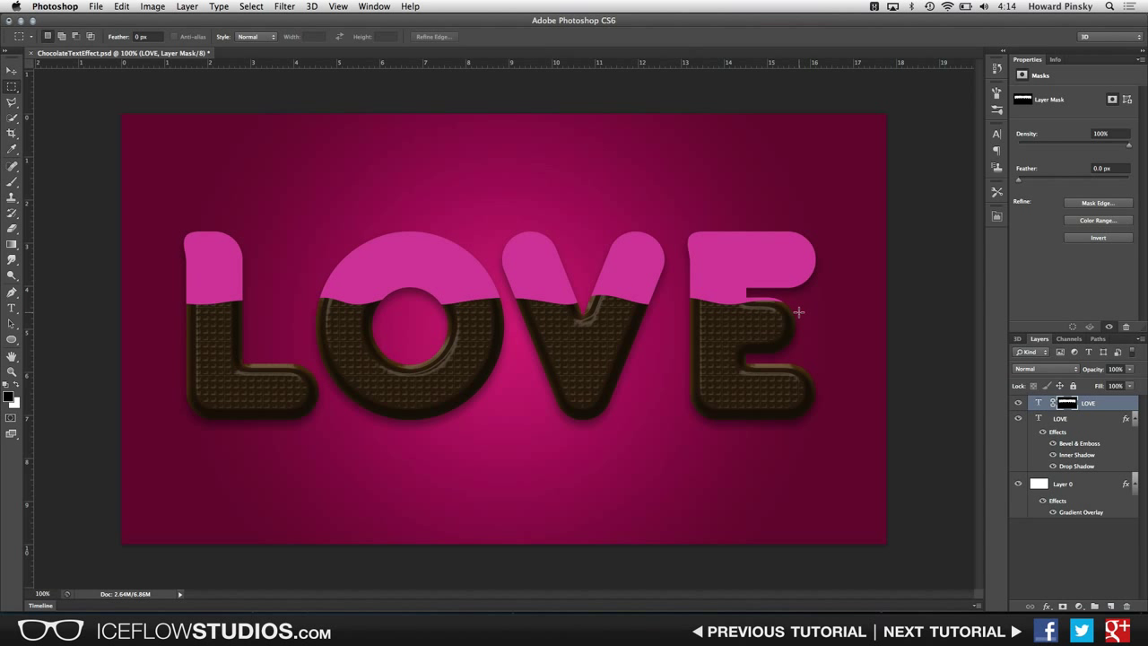
# Add Bevel & Emboss to the frosting layer: depth 300%, size 10 px, soften 16 px
pyautogui.press('v')
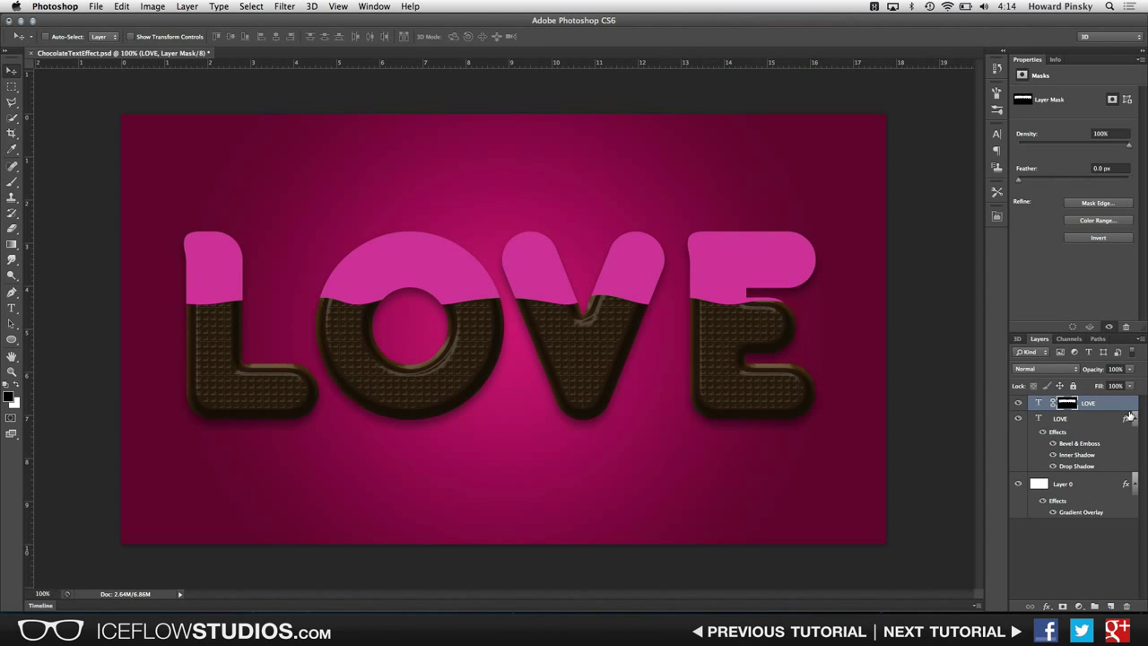
pyautogui.doubleClick(1117, 404)
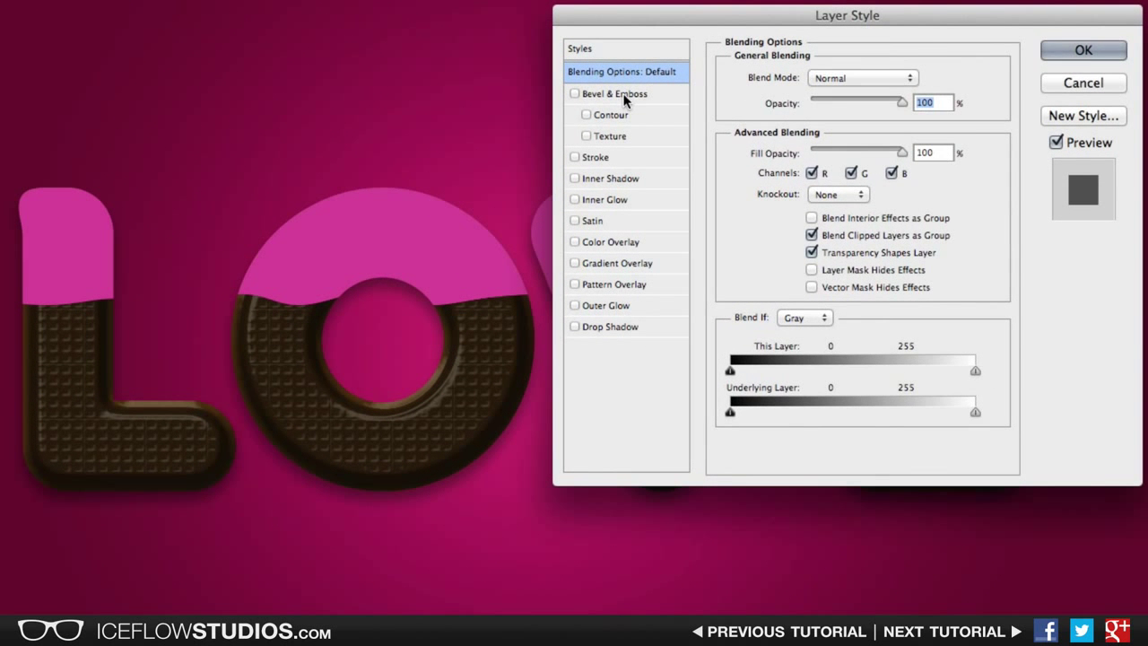
pyautogui.click(625, 95)
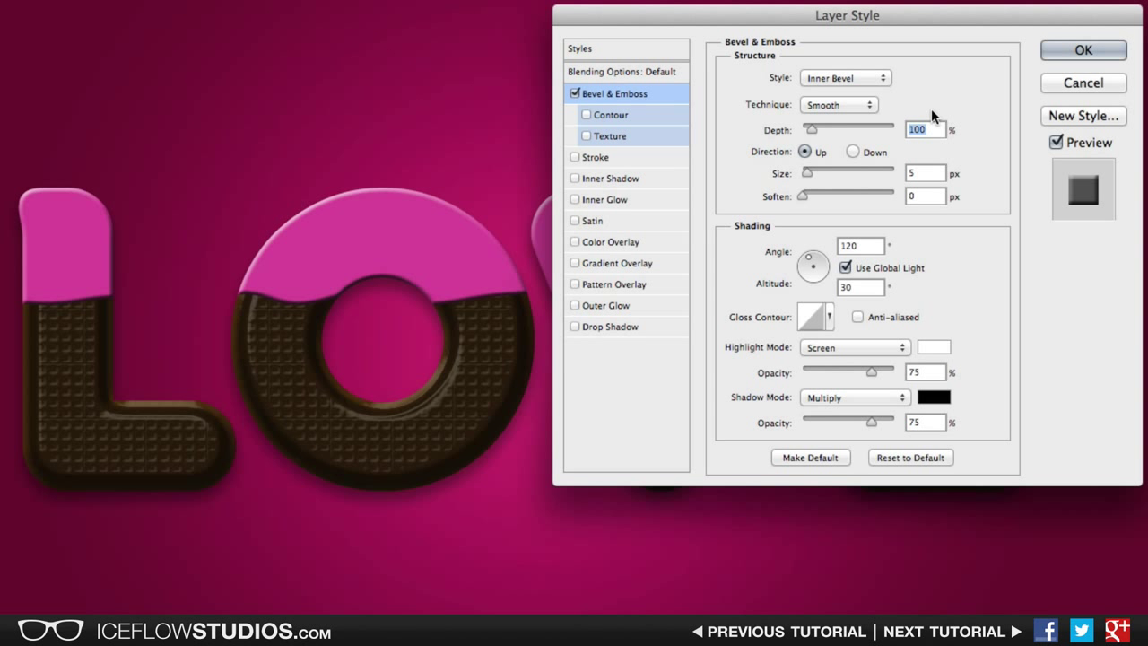
pyautogui.write('300')
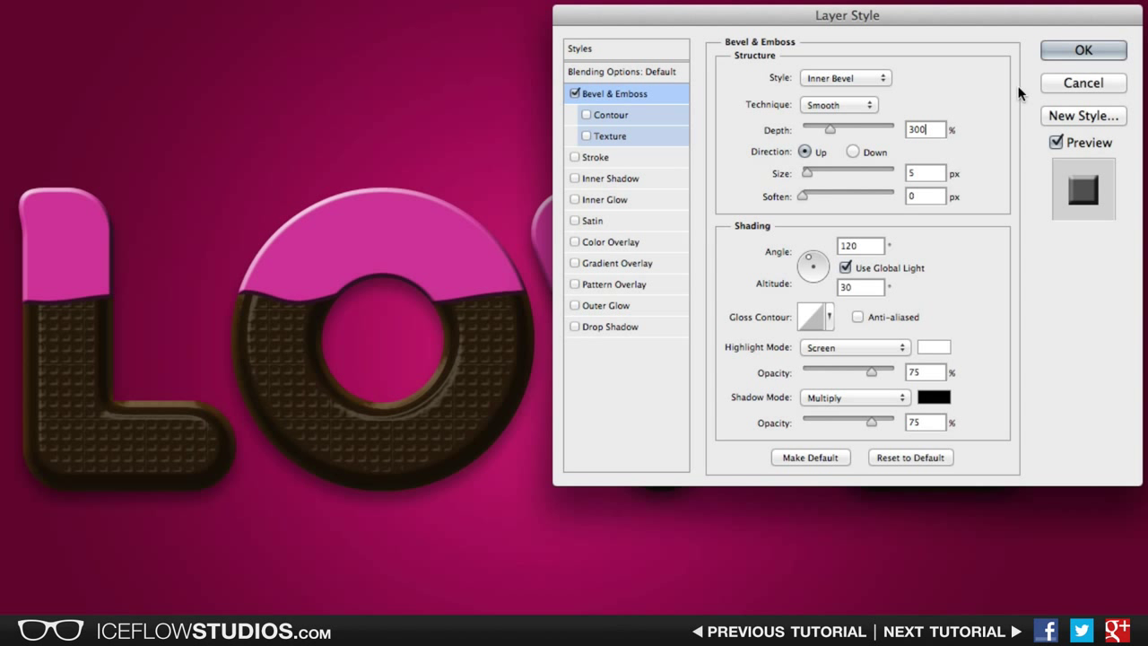
pyautogui.press('Tab')
pyautogui.write('10')
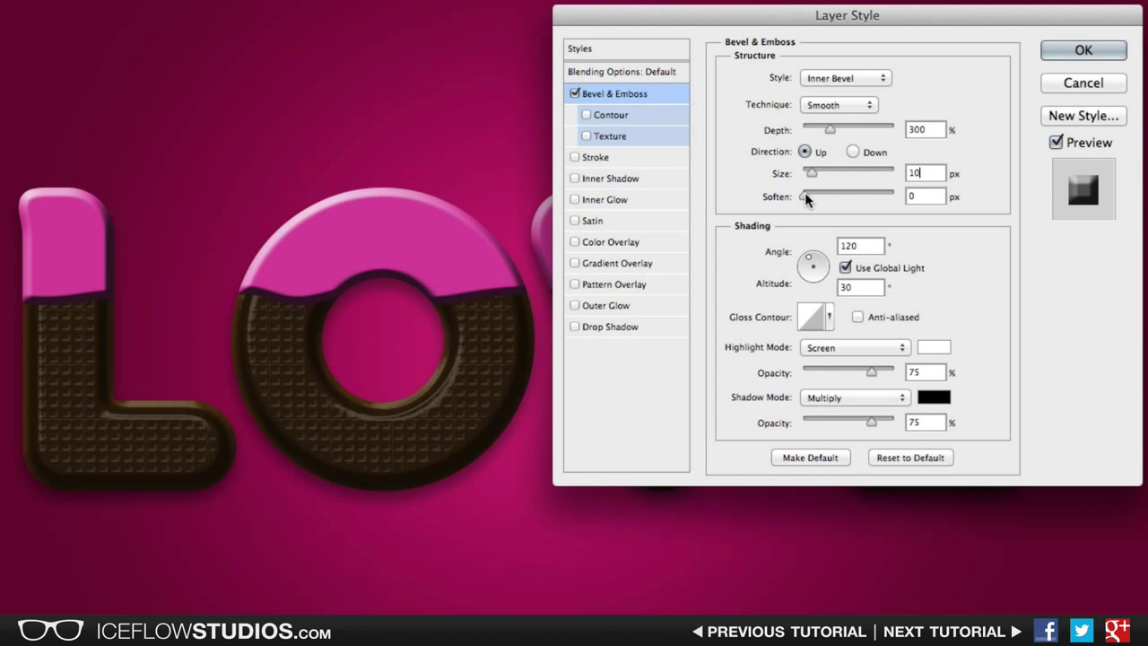
pyautogui.moveTo(807, 196); pyautogui.dragTo(896, 197)
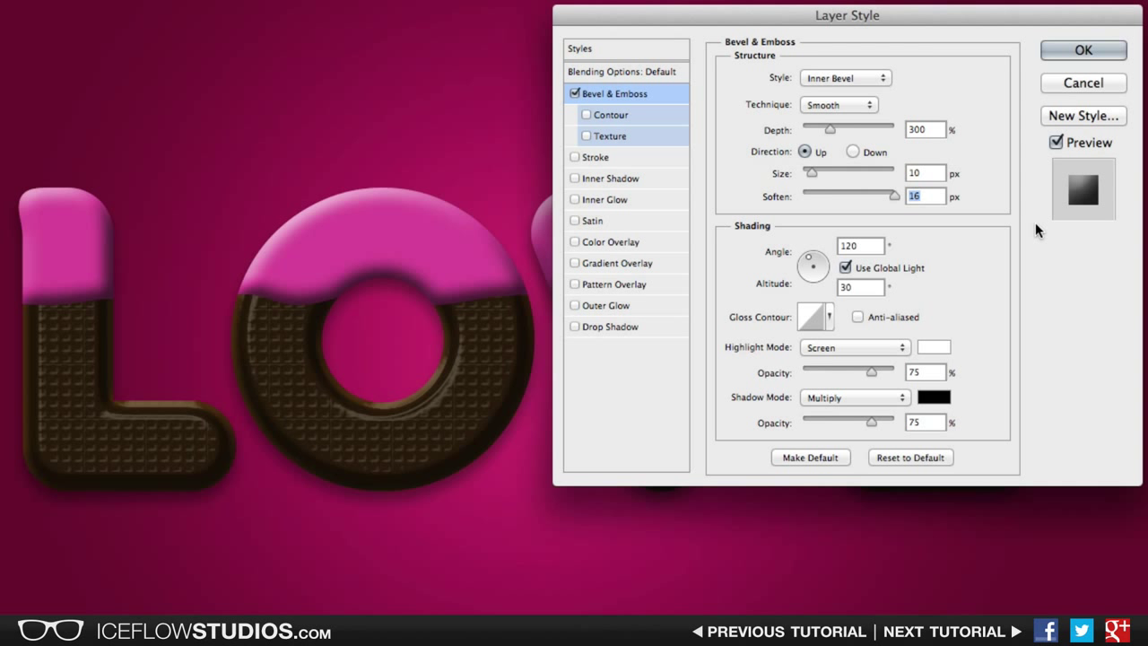
# Turn off Global Light, set highlight and shadow modes to Overlay, highlight opacity 100%
pyautogui.click(889, 267)
pyautogui.click(880, 347)
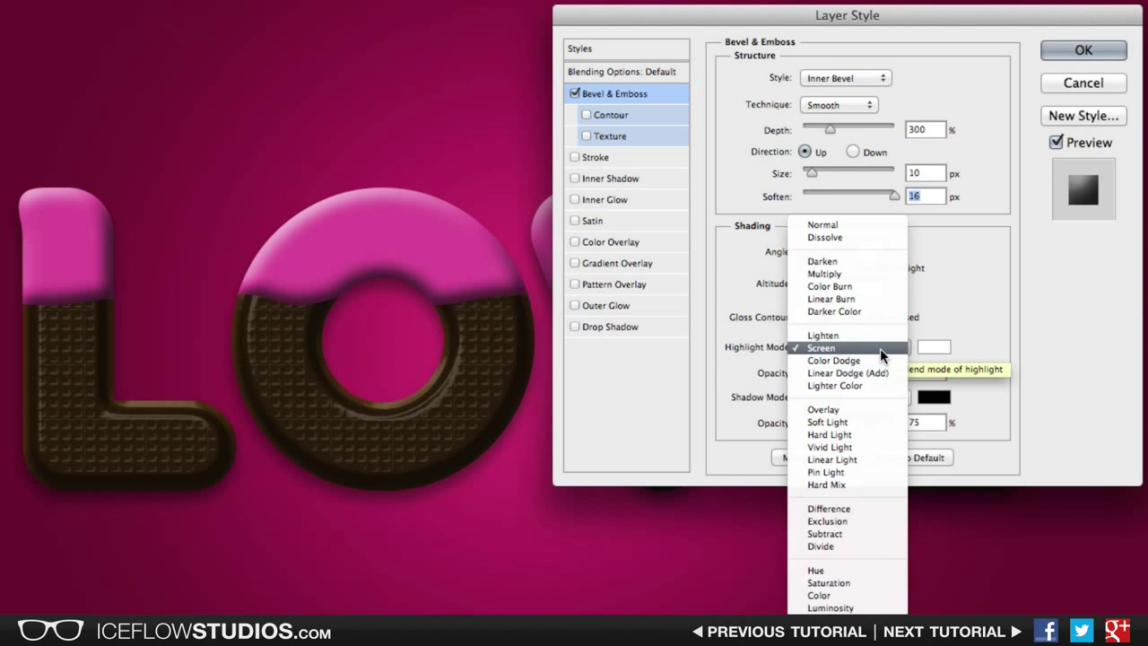
pyautogui.click(881, 410)
pyautogui.click(883, 397)
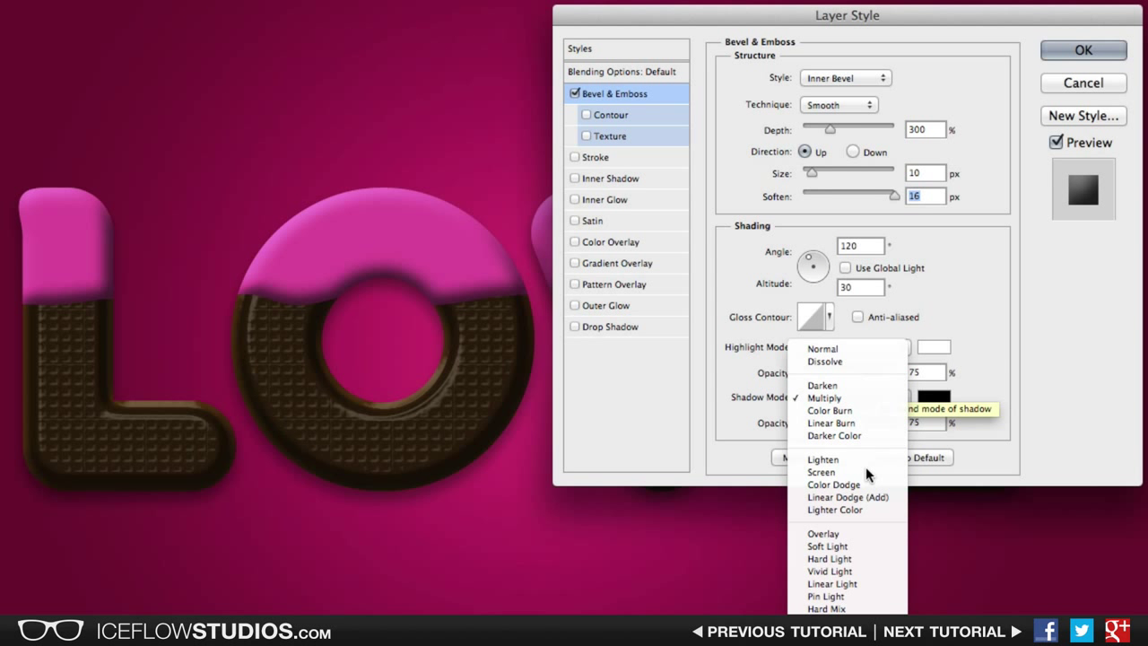
pyautogui.click(870, 534)
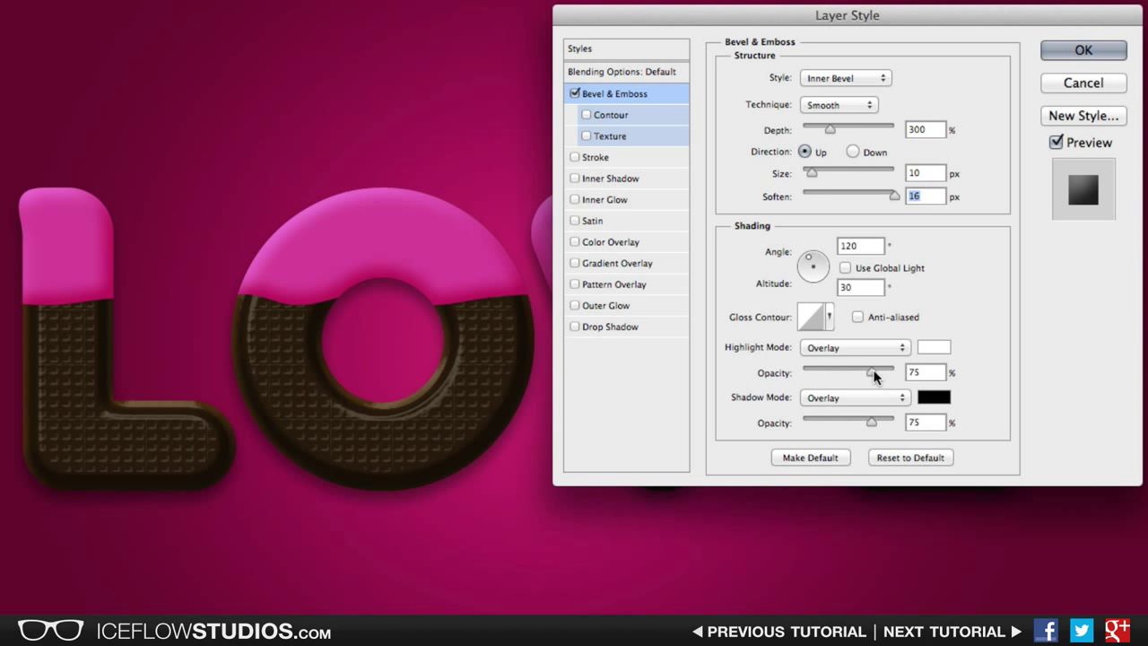
pyautogui.moveTo(873, 373); pyautogui.dragTo(897, 373)
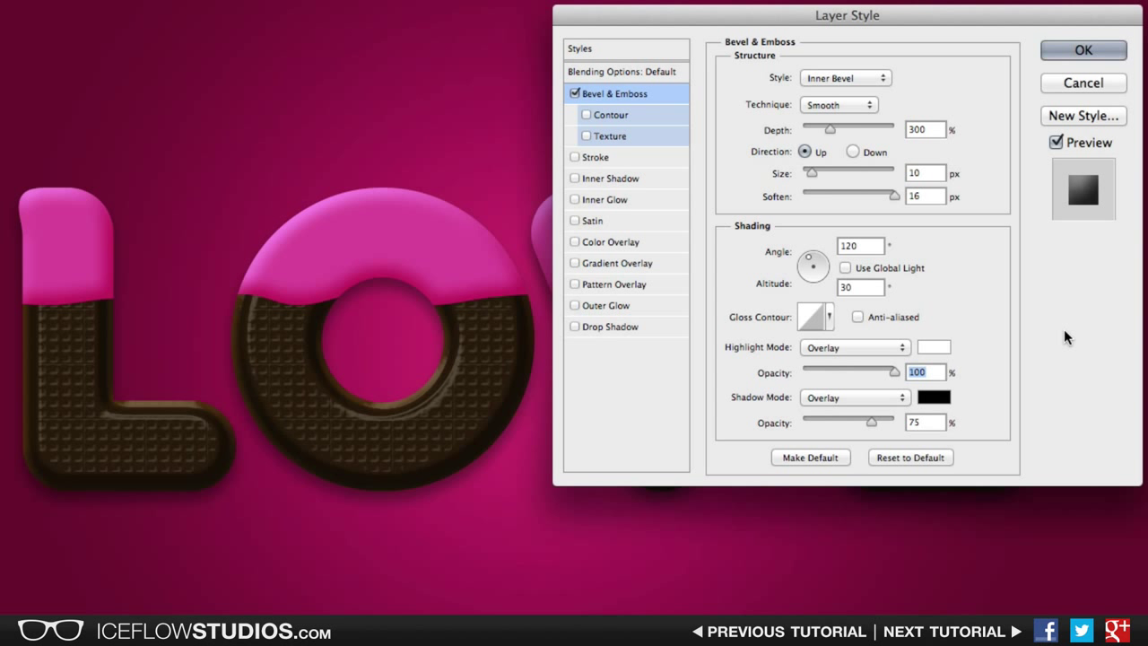
# Texture the frosting bevel with the Rusted Metal pattern at -309% depth
pyautogui.click(609, 137)
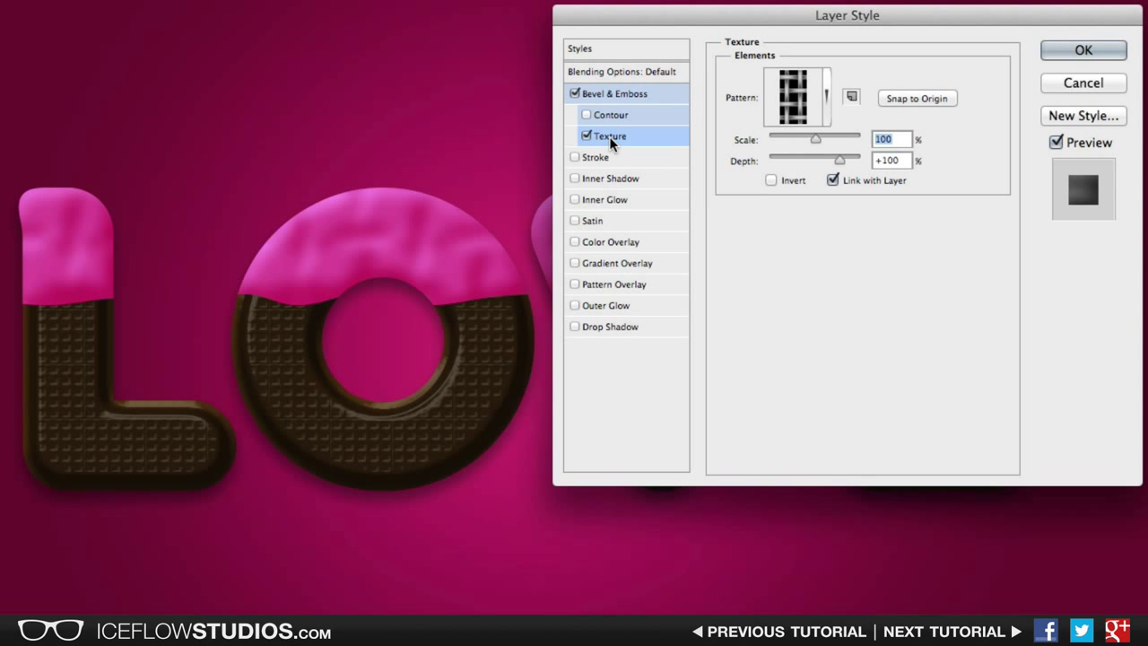
pyautogui.click(826, 97)
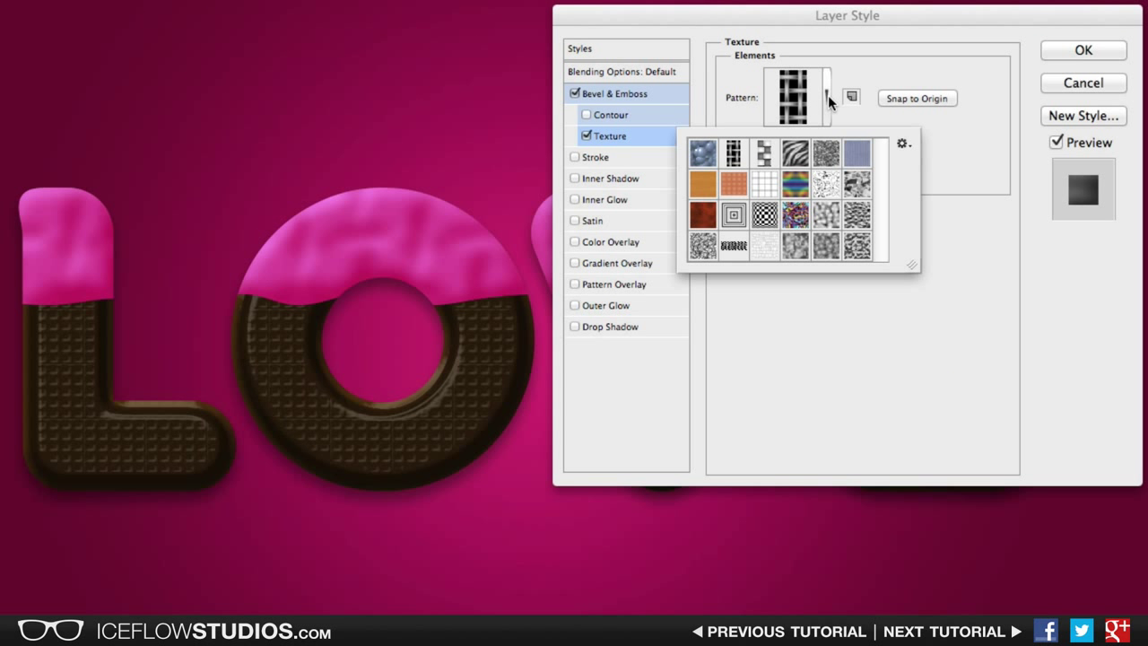
pyautogui.click(699, 217)
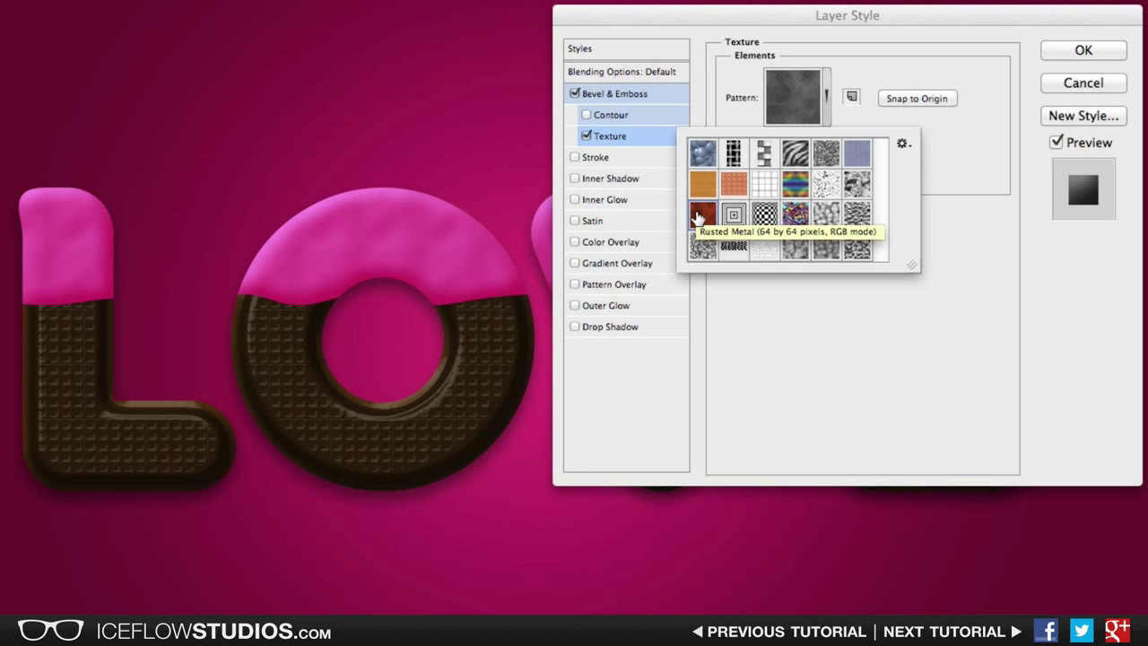
pyautogui.click(807, 343)
pyautogui.moveTo(840, 160); pyautogui.dragTo(787, 157)
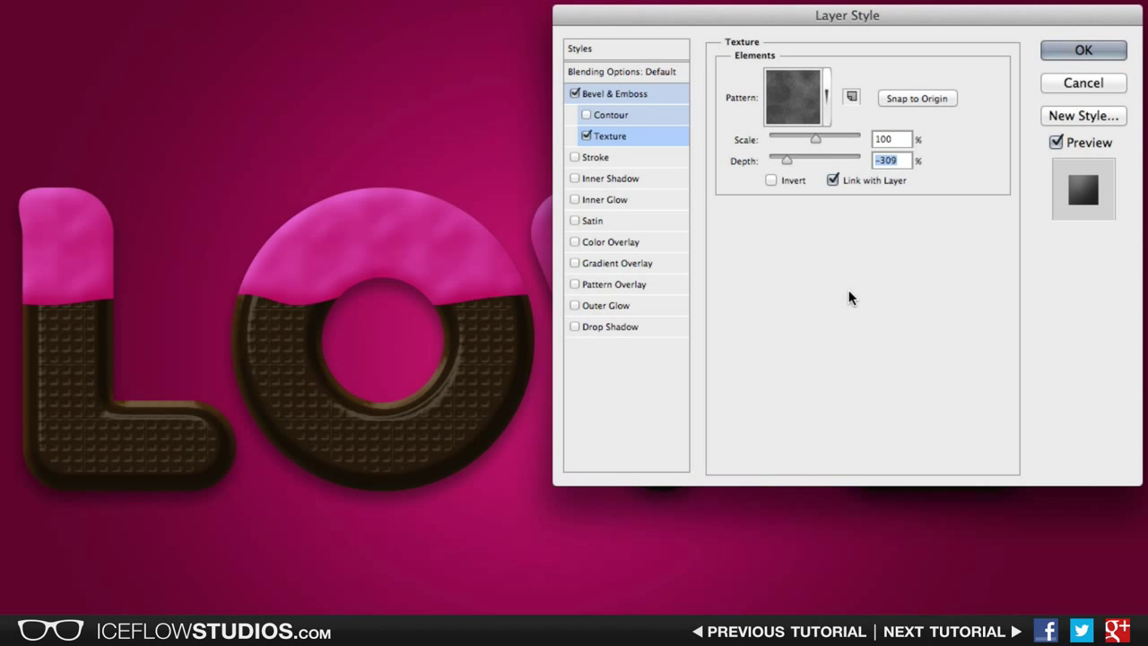
# Give the frosting a Soft Light inner shadow: opacity 40%, angle -90°, distance 5, choke 20
pyautogui.click(641, 178)
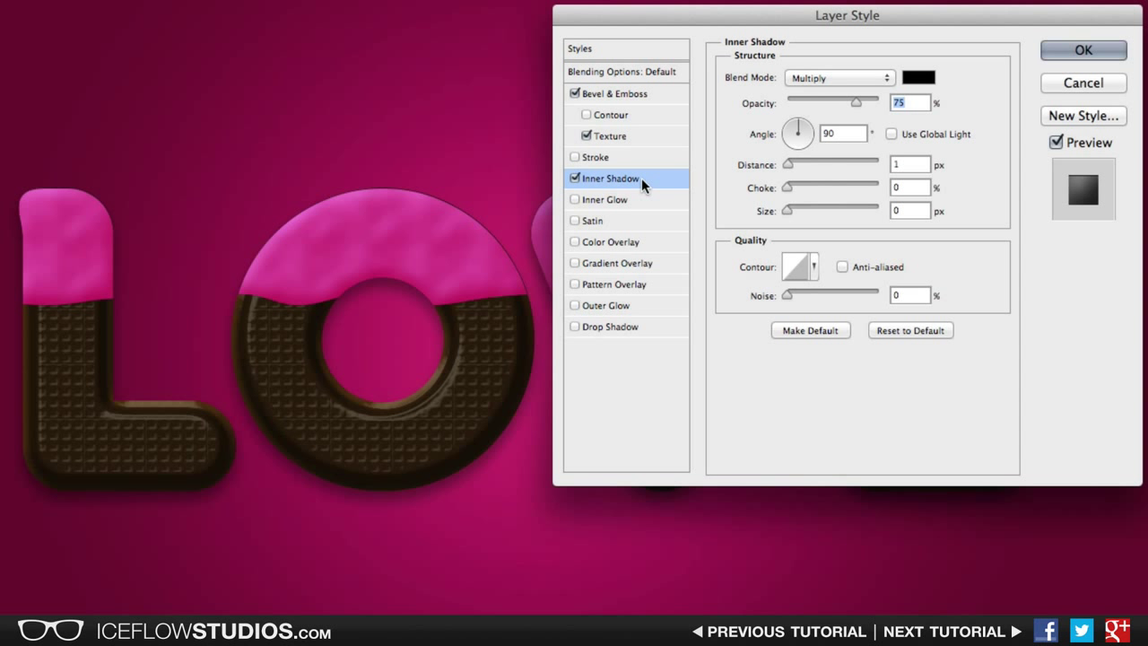
pyautogui.click(830, 77)
pyautogui.click(863, 223)
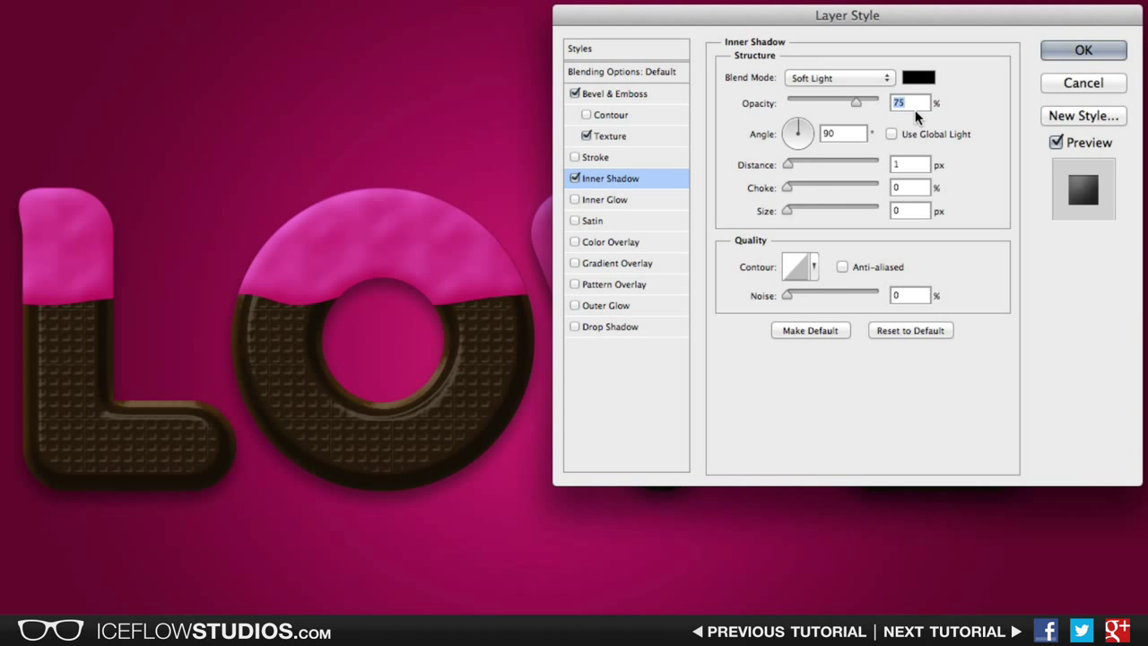
pyautogui.write('40')
pyautogui.doubleClick(852, 132)
pyautogui.write('-90')
pyautogui.doubleClick(896, 165)
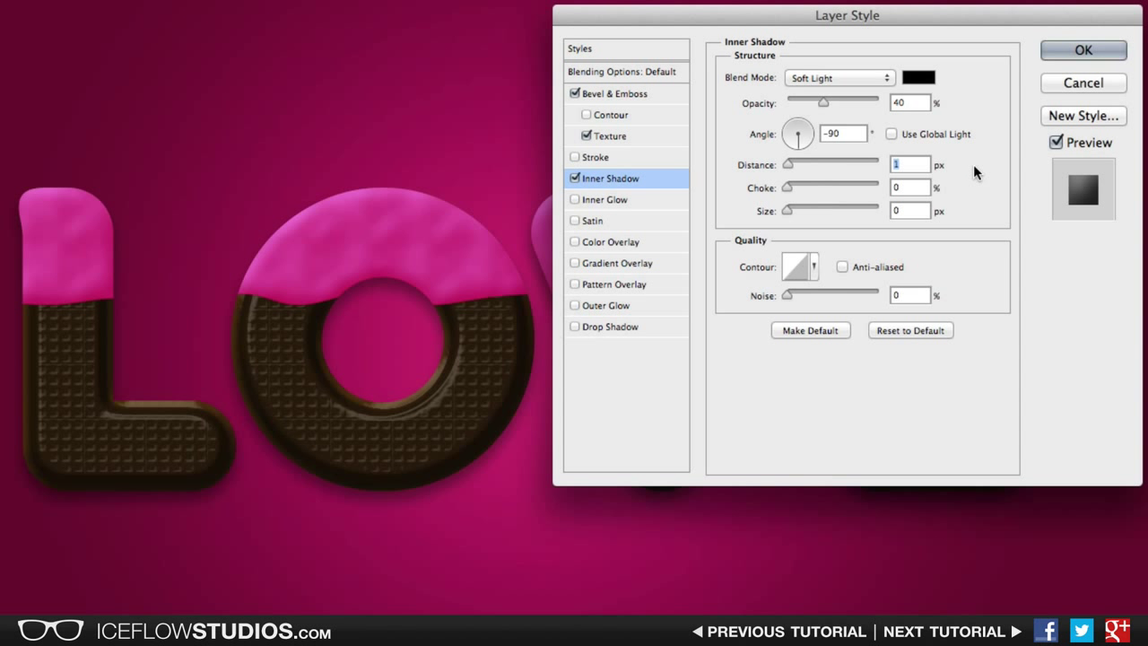
pyautogui.write('5')
pyautogui.doubleClick(913, 187)
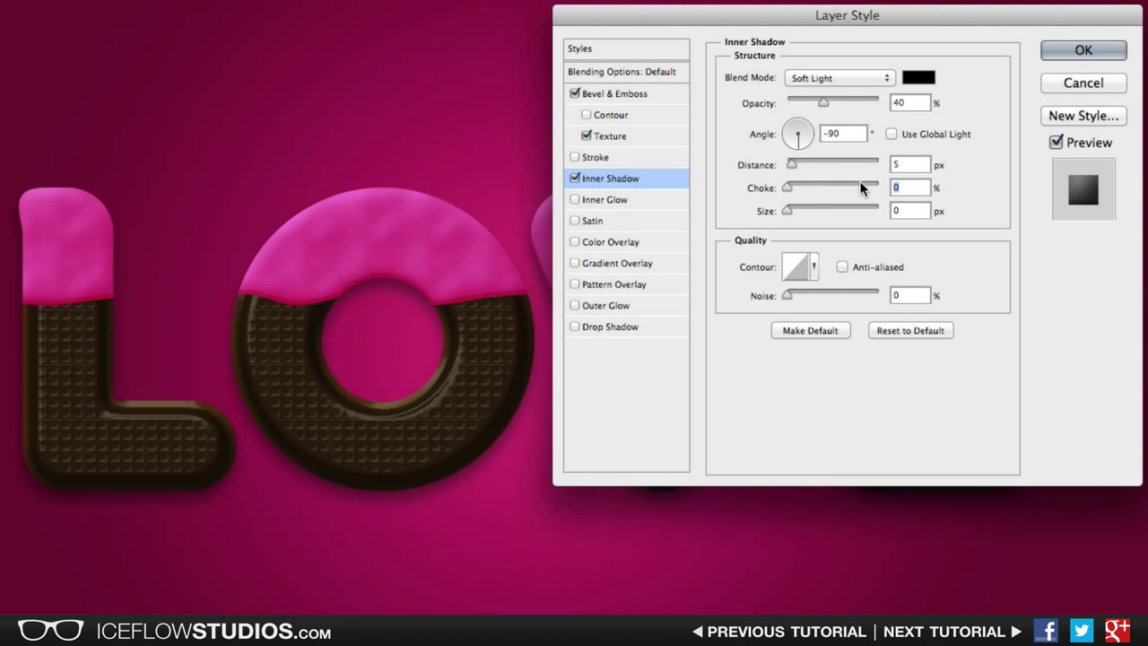
pyautogui.write('20')
pyautogui.press('Tab')
# Set the inner shadow size to 8 and apply the frosting's layer style
pyautogui.write('8')
pyautogui.click(1084, 52)
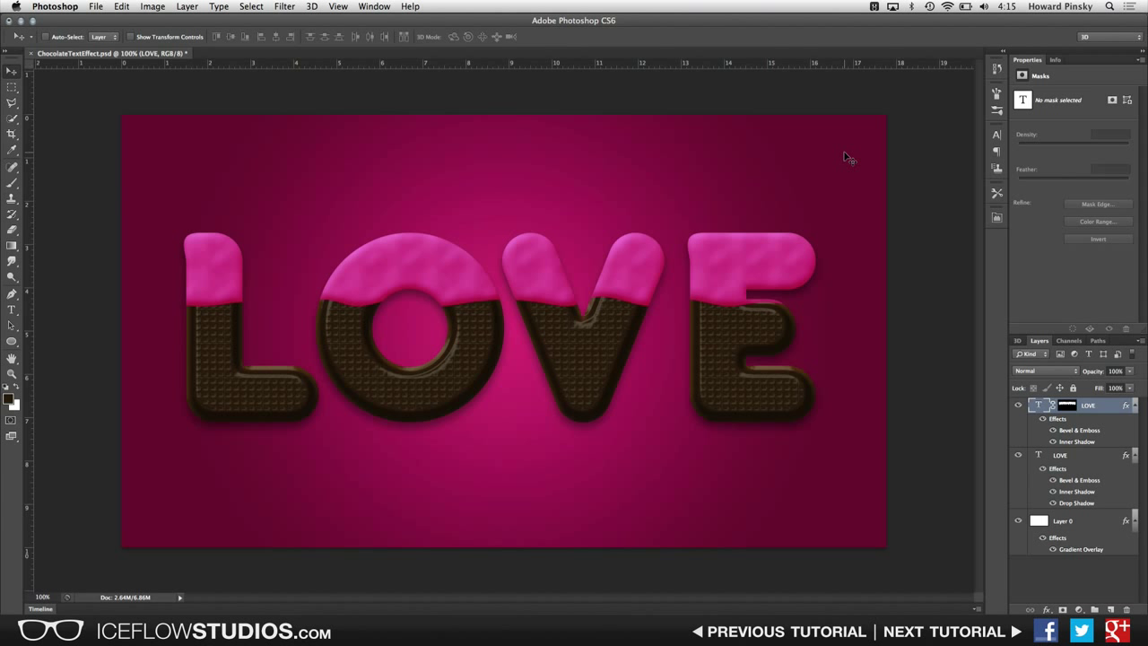